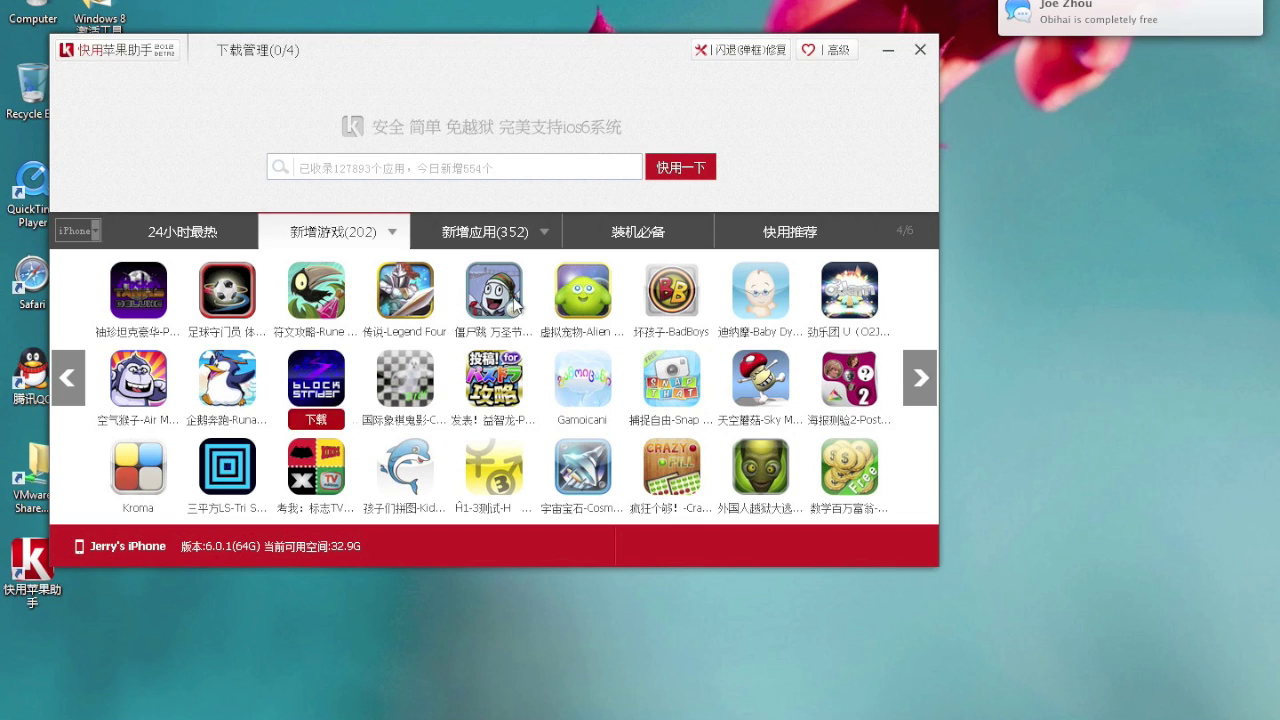
Run the crash and pop-up repair (闪退/弹框修复) on the connected iPhone and finish it once complete.
mouse_move(618, 305)
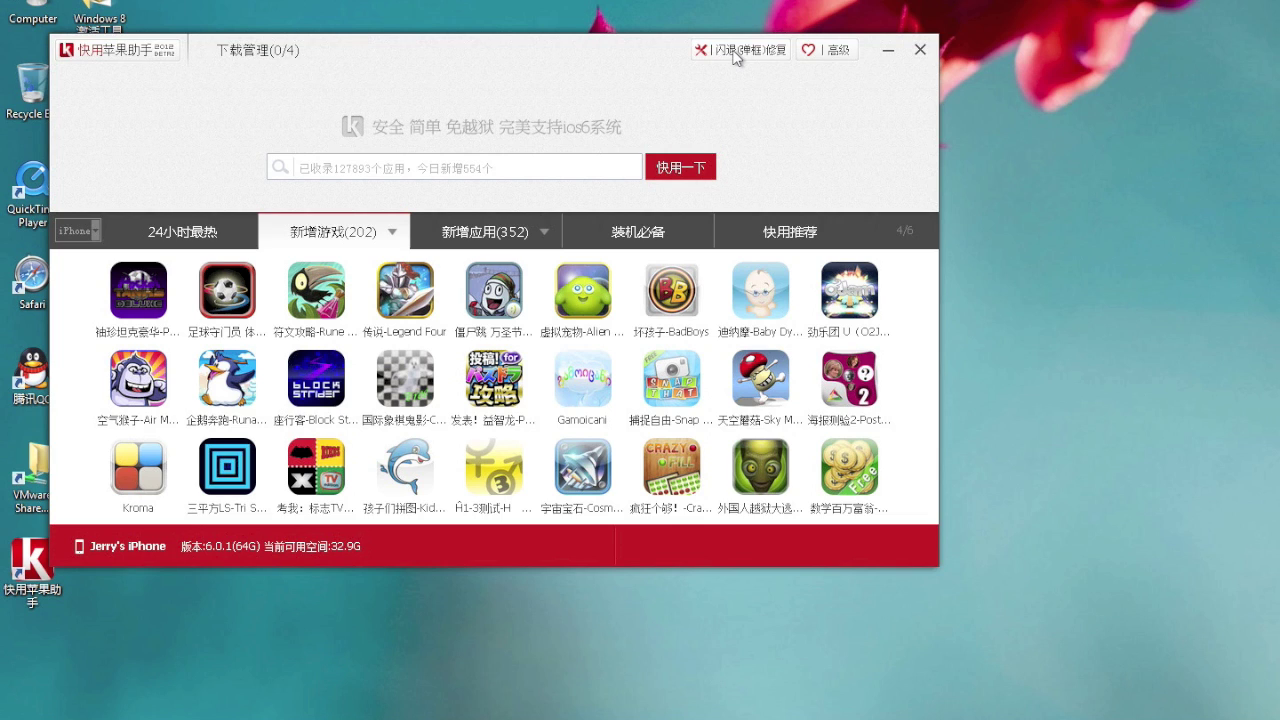
left_click(735, 55)
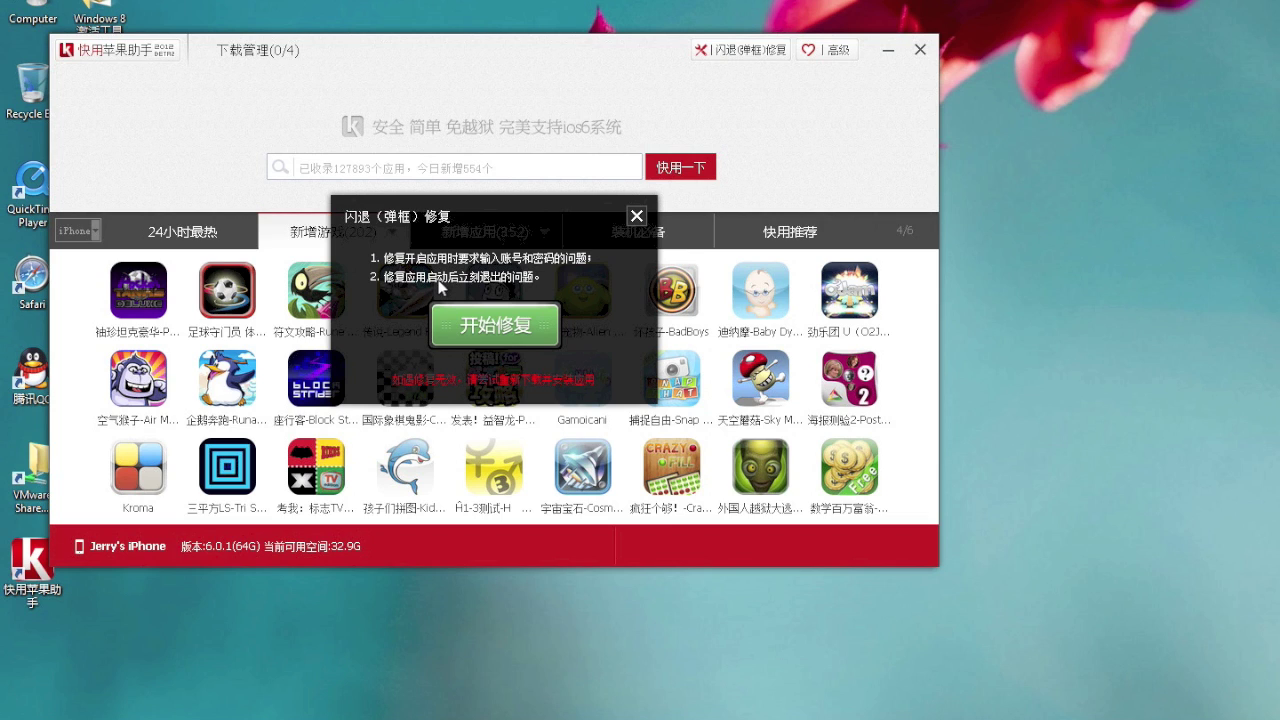
left_click(471, 324)
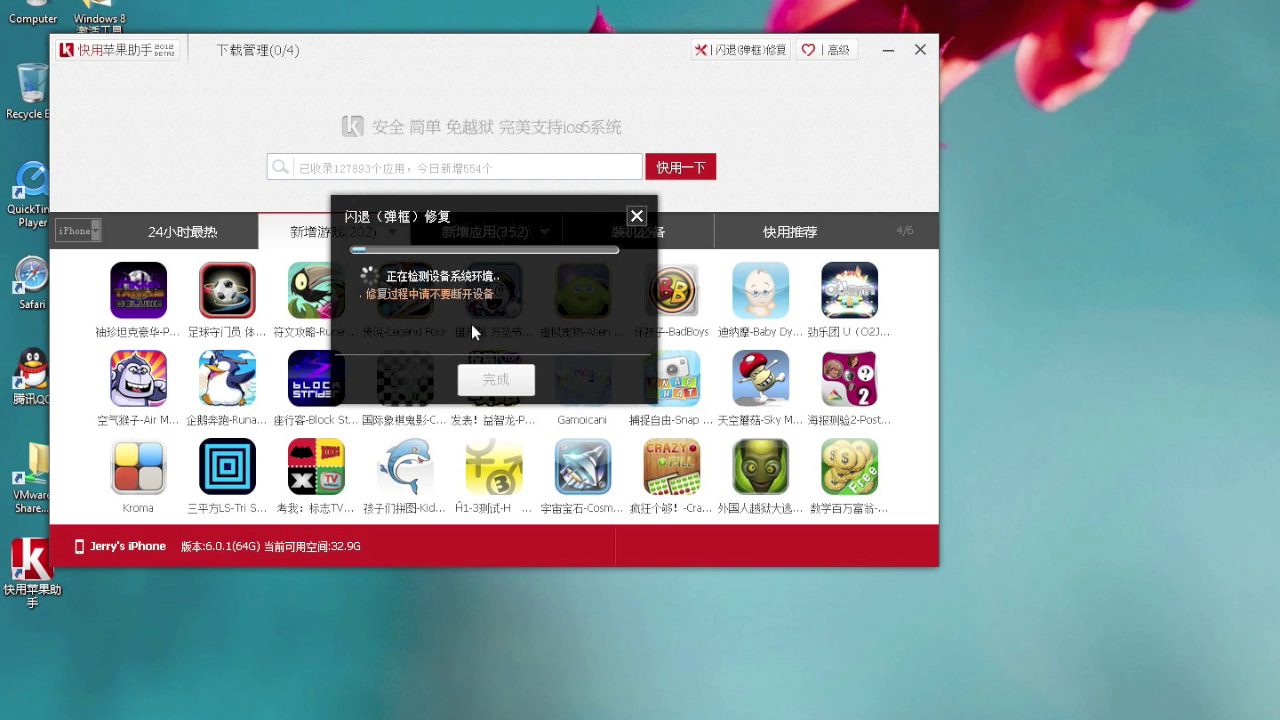
left_click_drag(498, 229, 926, 274)
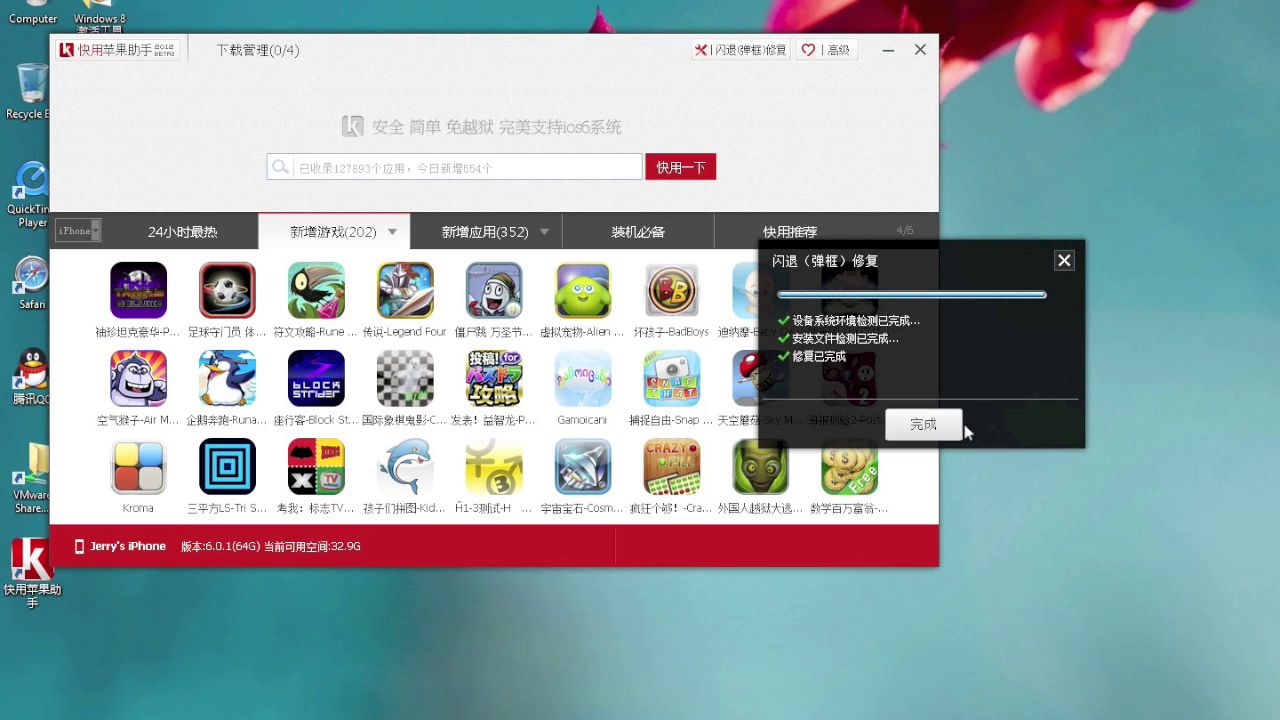
left_click(938, 428)
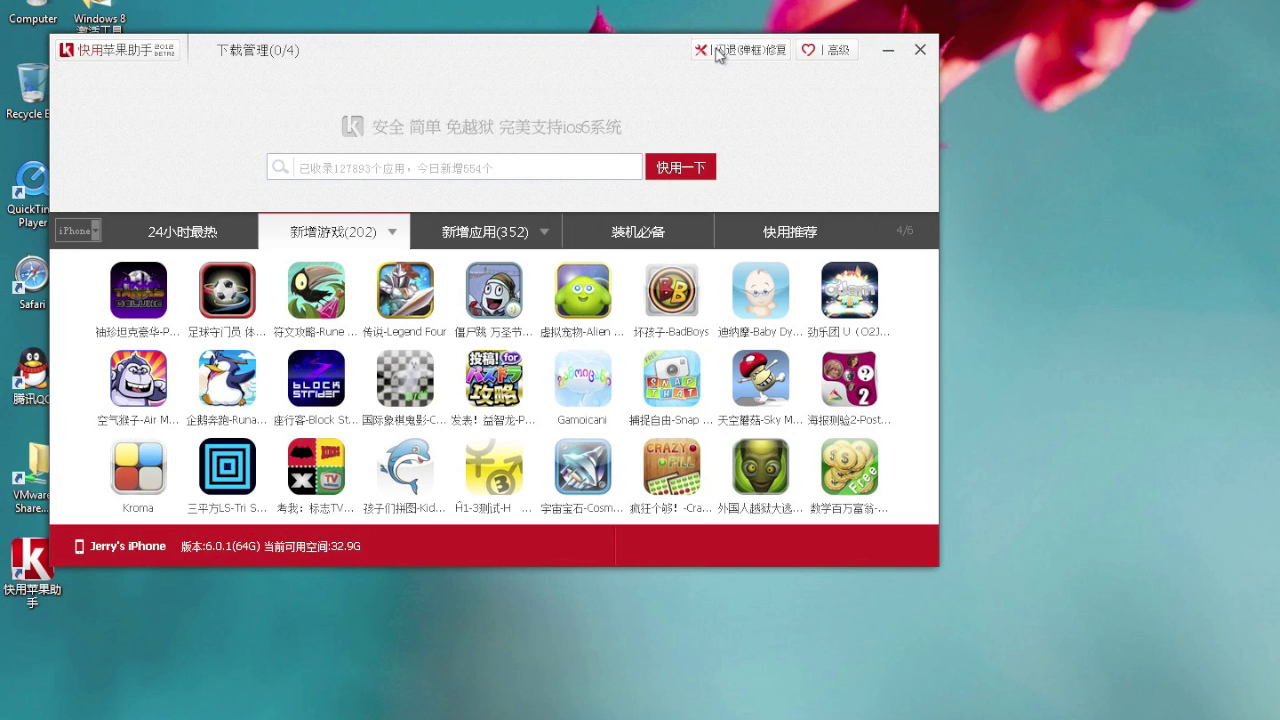
Open the system settings, browse the folder tree for the download storage location under kuaiyong, and cancel the folder selection.
left_click(822, 52)
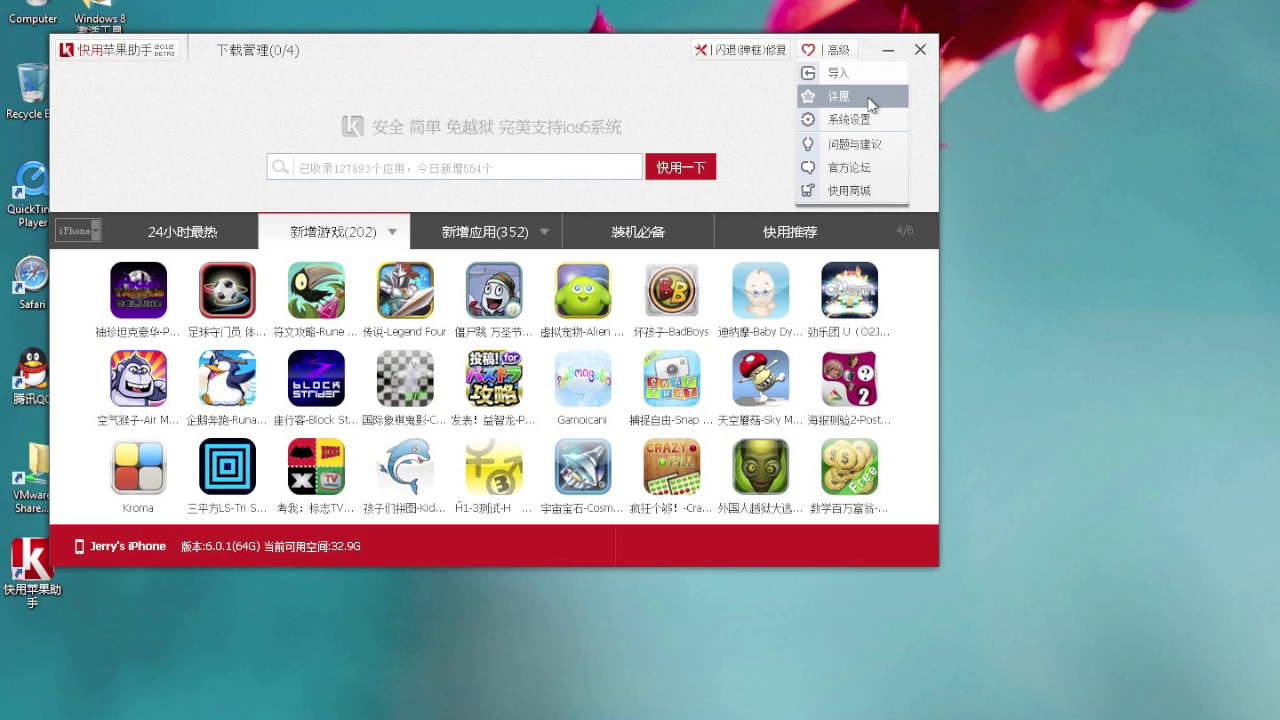
left_click(870, 119)
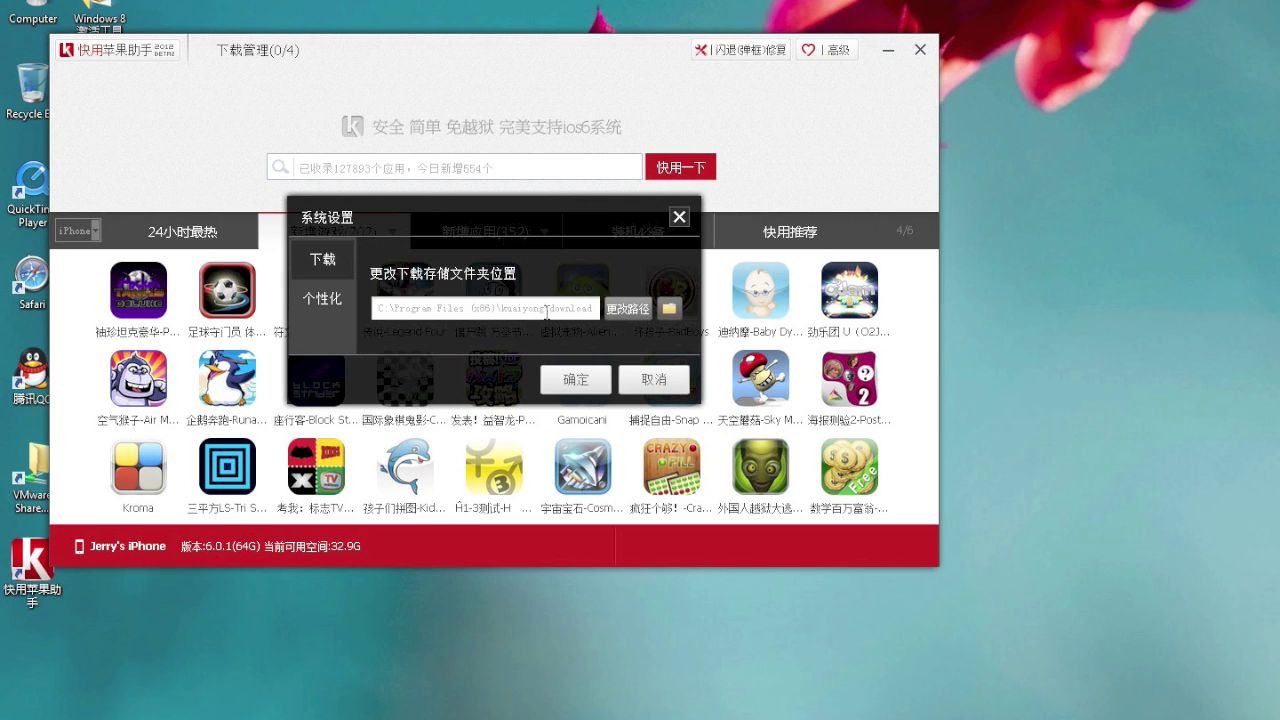
left_click(636, 311)
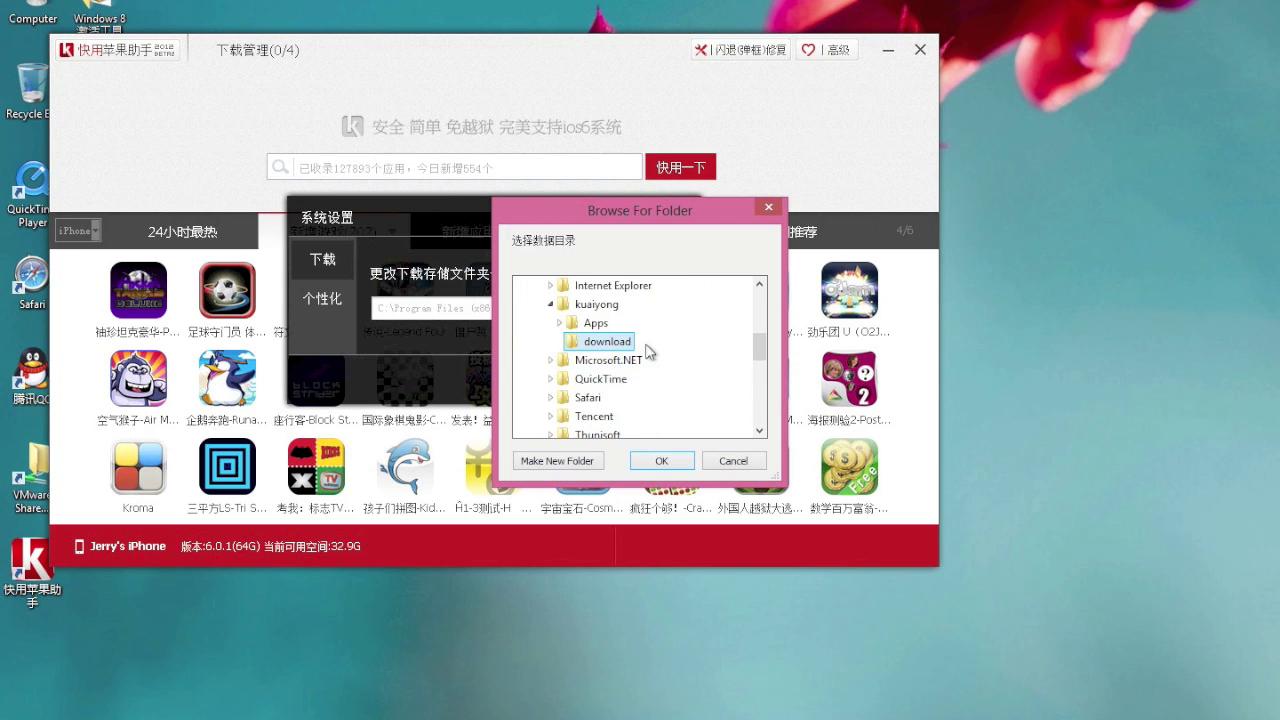
scroll(650, 335, "up", 2)
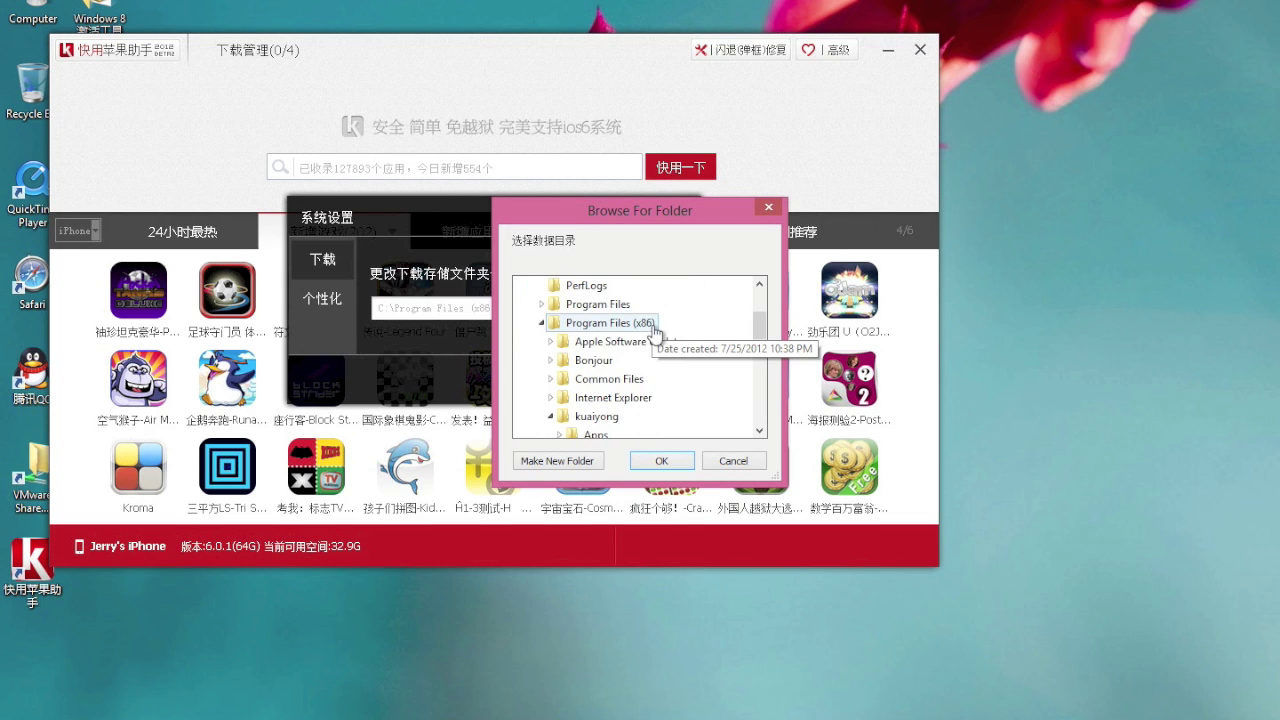
scroll(621, 365, "down", 1)
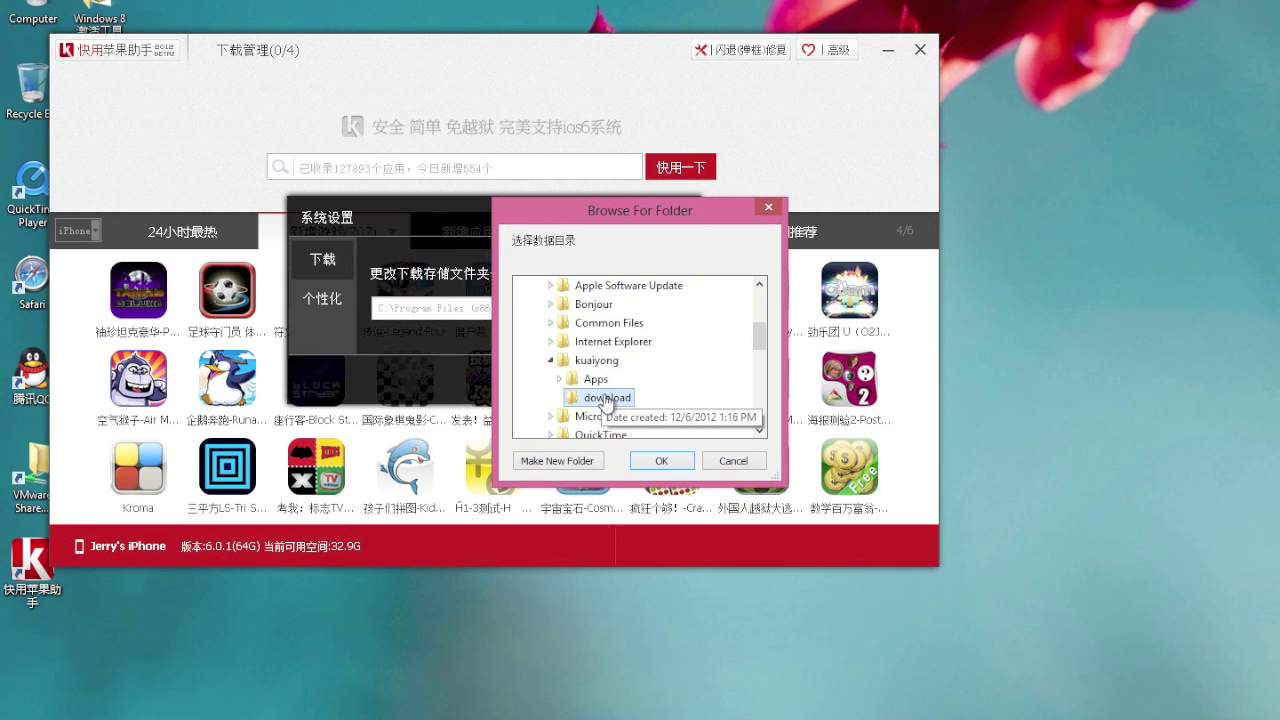
left_click(744, 464)
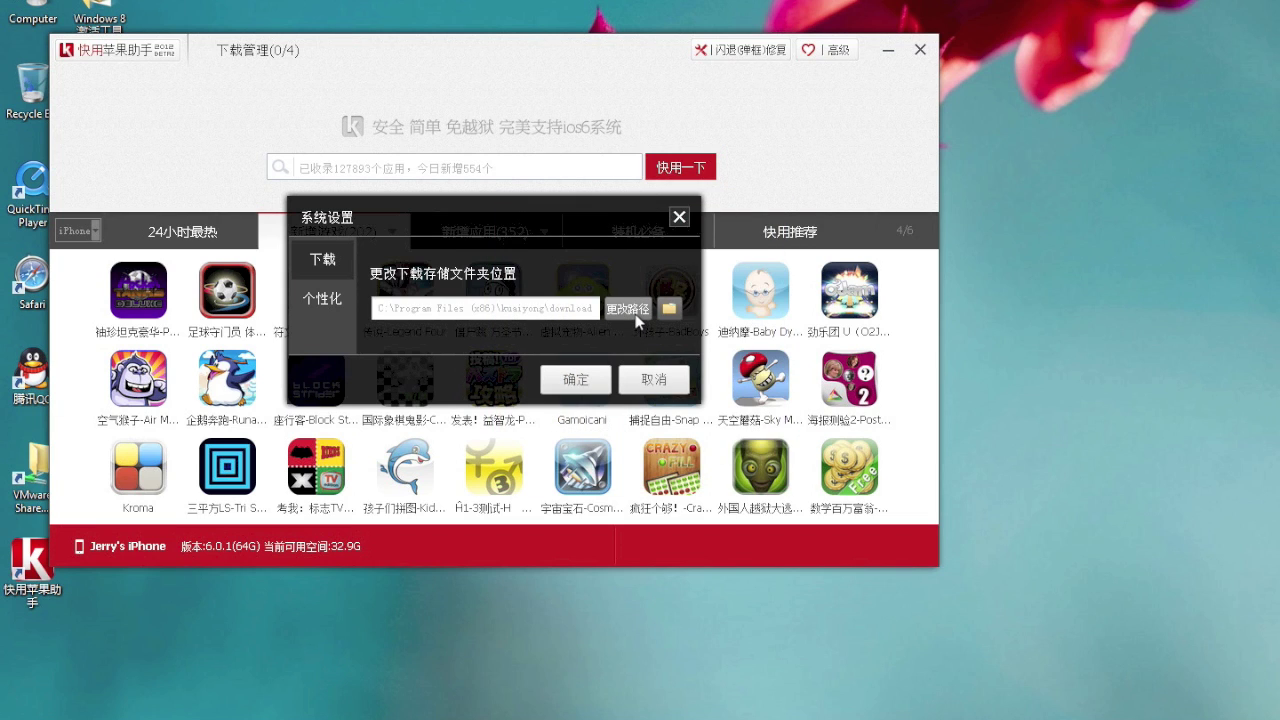
Inspect the download folder's files in File Explorer and the personalization (个性化) options, closing both the folder and the system settings.
left_click(669, 310)
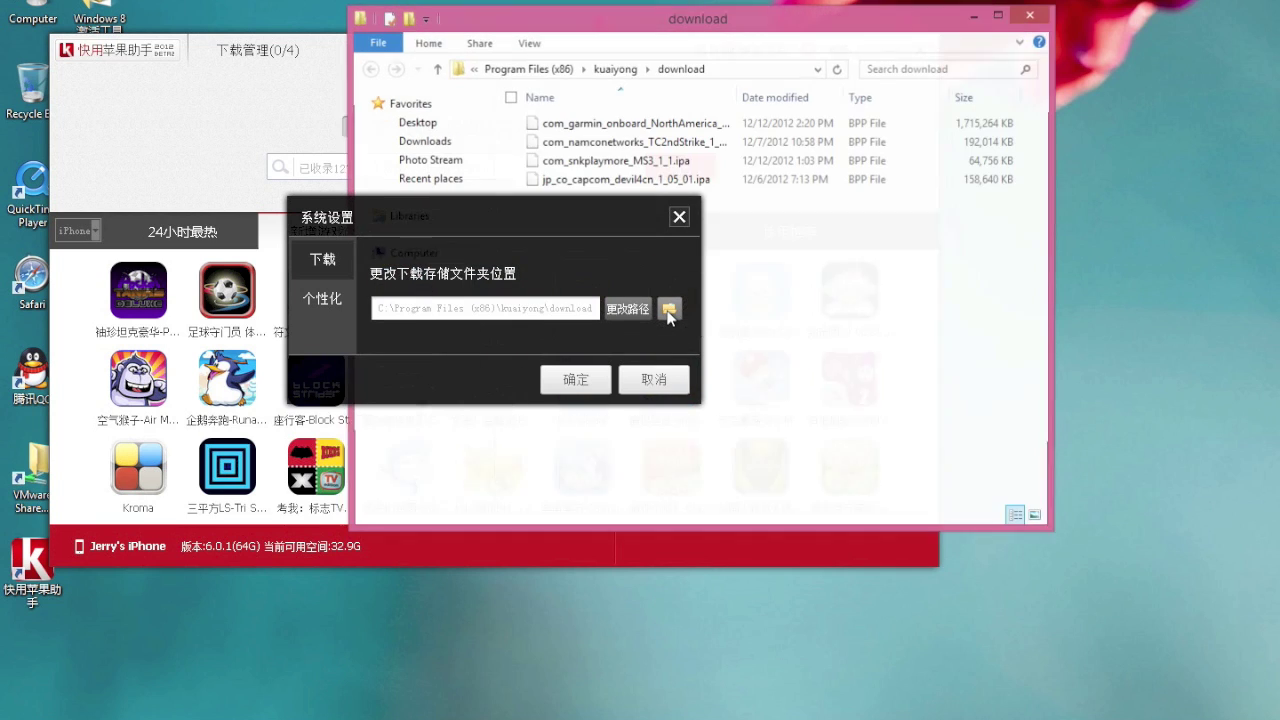
left_click_drag(645, 27, 942, 142)
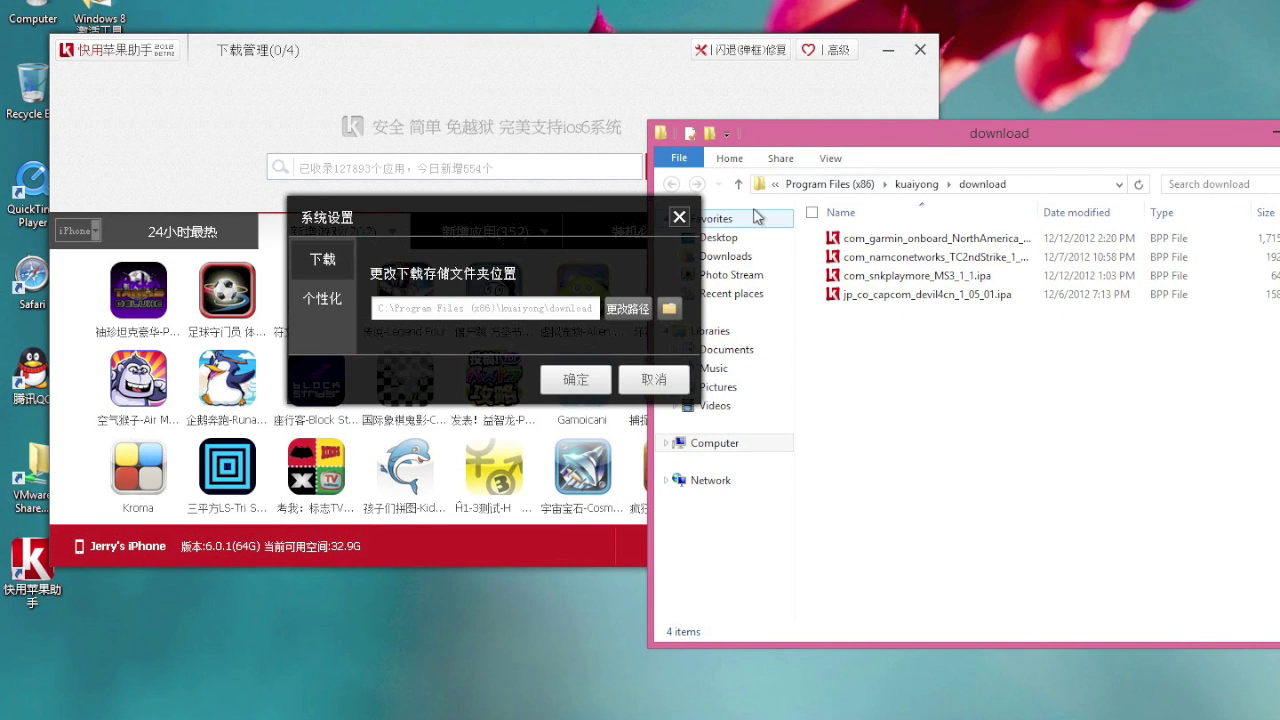
left_click_drag(998, 127, 737, 89)
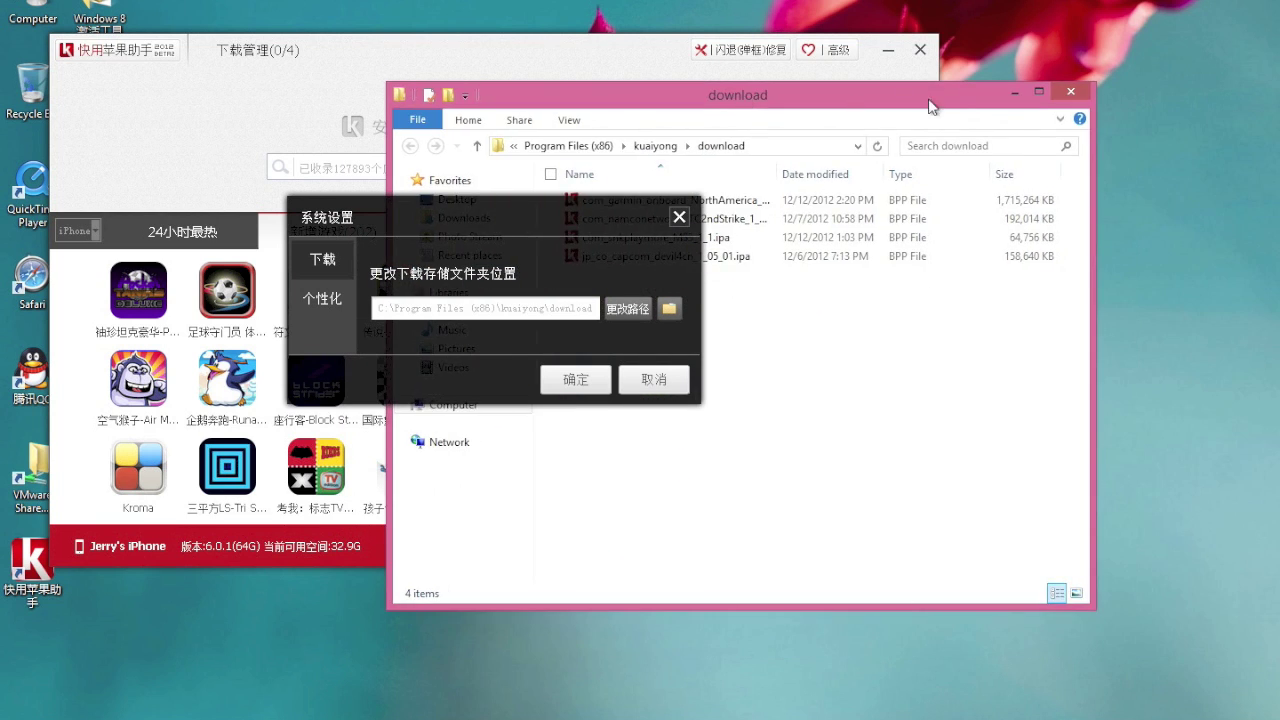
left_click(1071, 92)
left_click(328, 300)
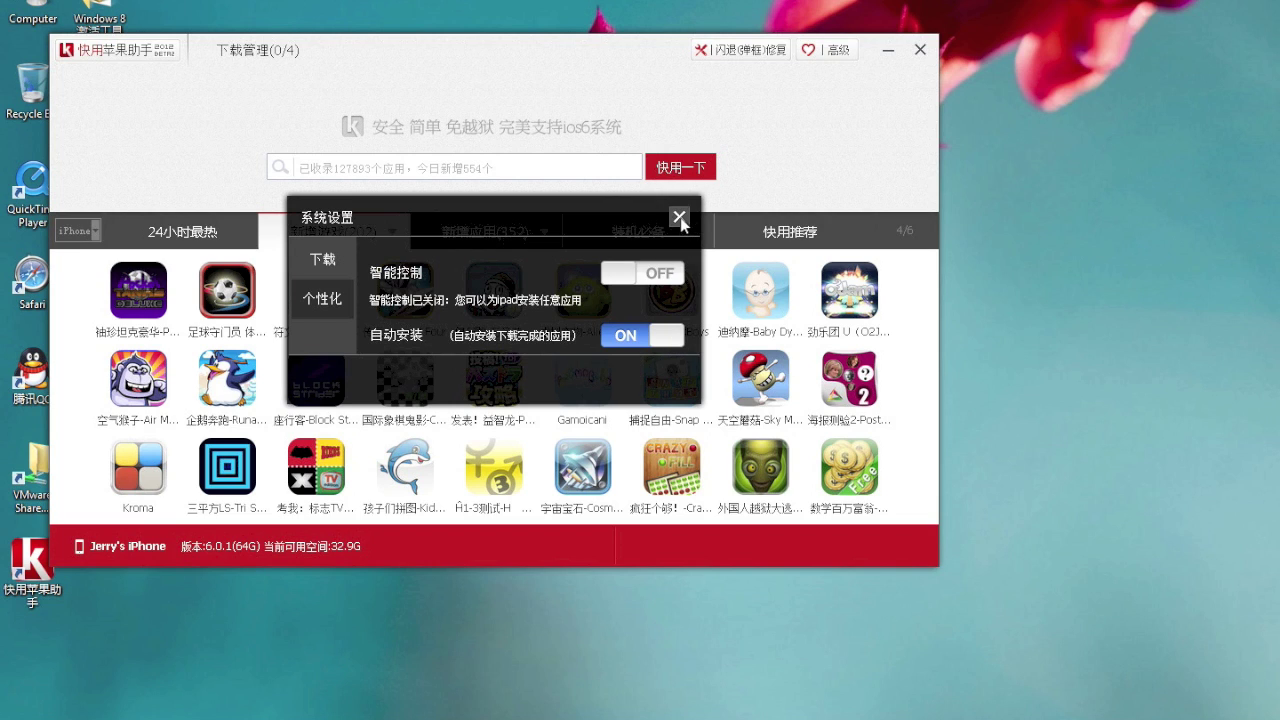
left_click(680, 218)
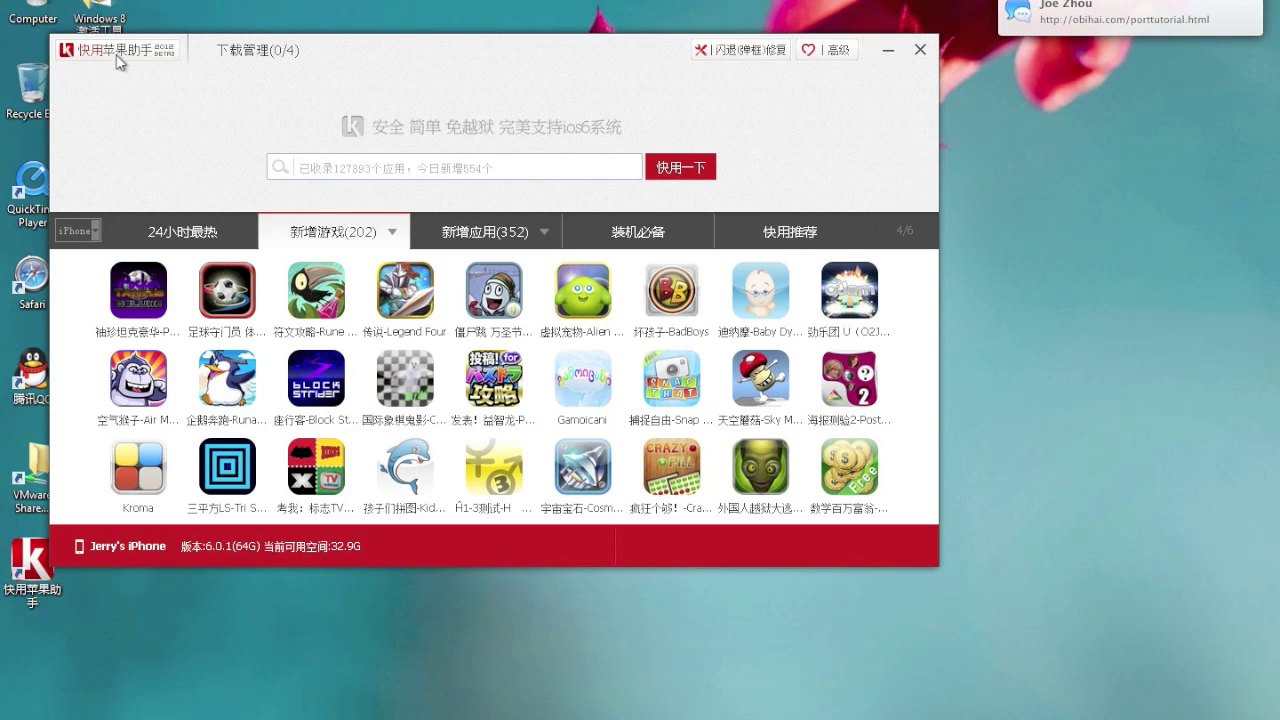
Search the app store for "metal" and open the details page of METAL SLUG 3.
left_click(375, 173)
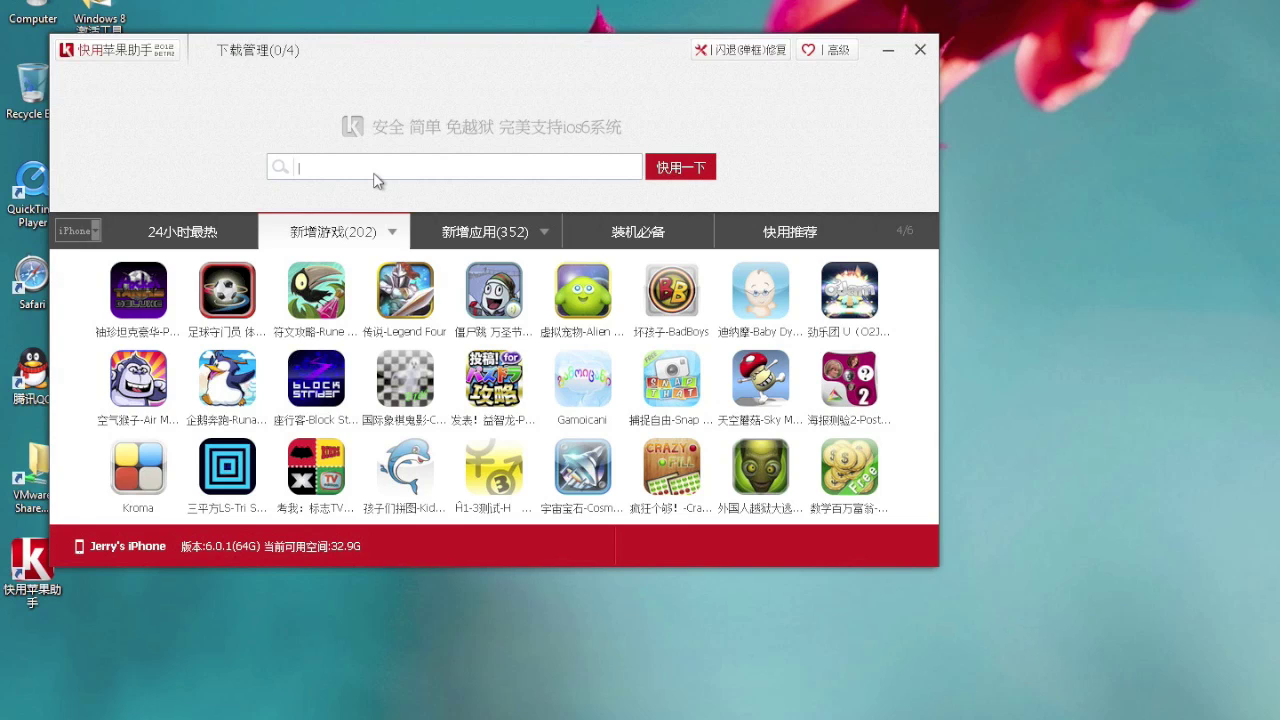
type("metal")
key("Return")
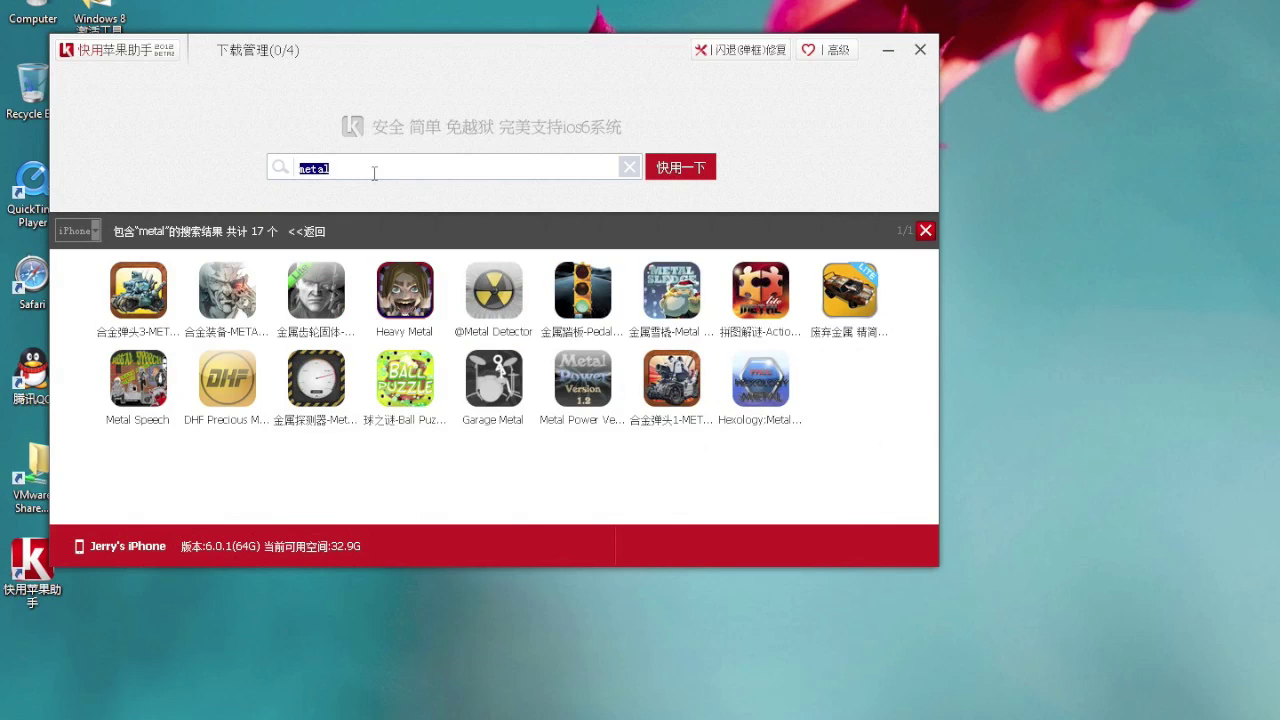
mouse_move(137, 295)
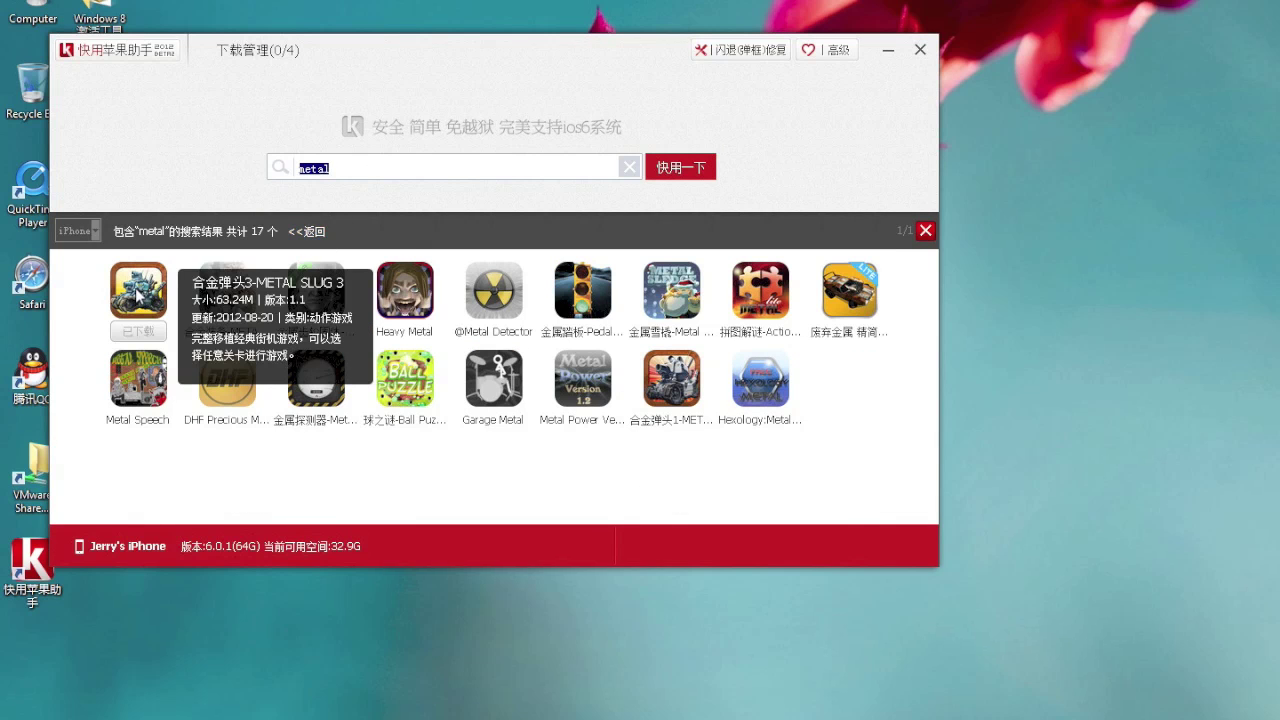
left_click(137, 295)
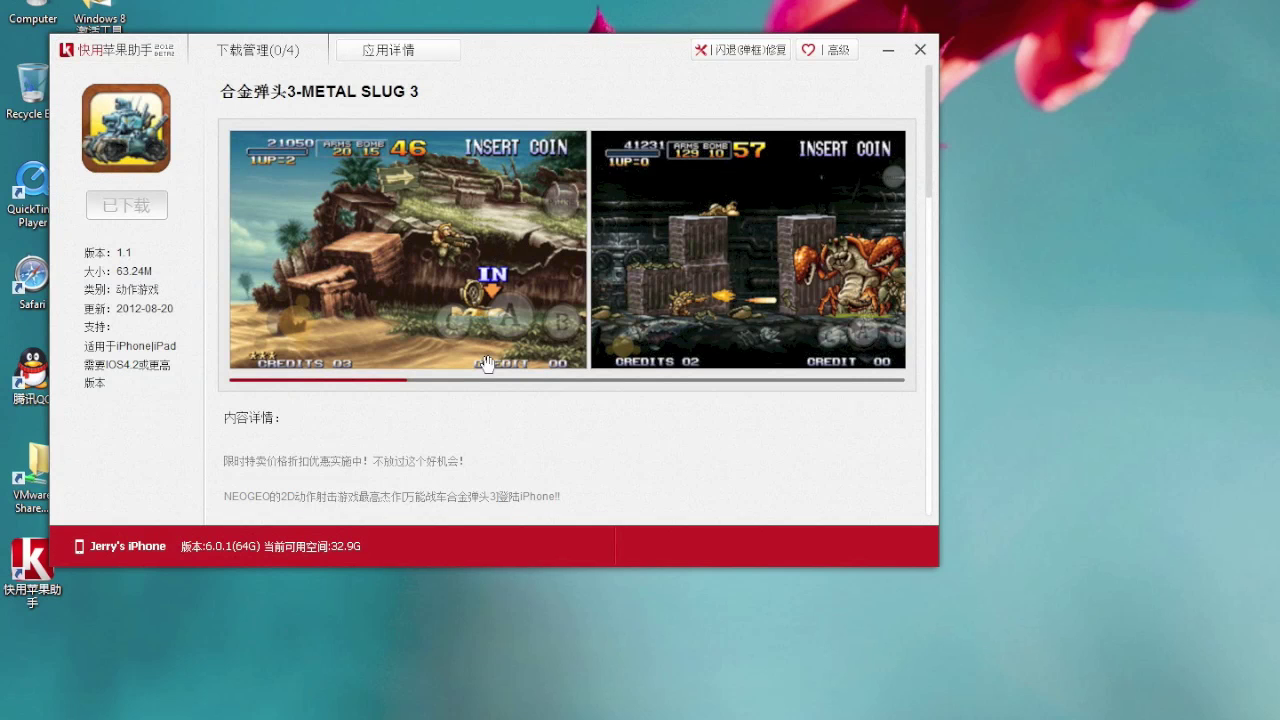
Read through the METAL SLUG 3 description and browse its gameplay screenshots.
scroll(487, 364, "down", 1)
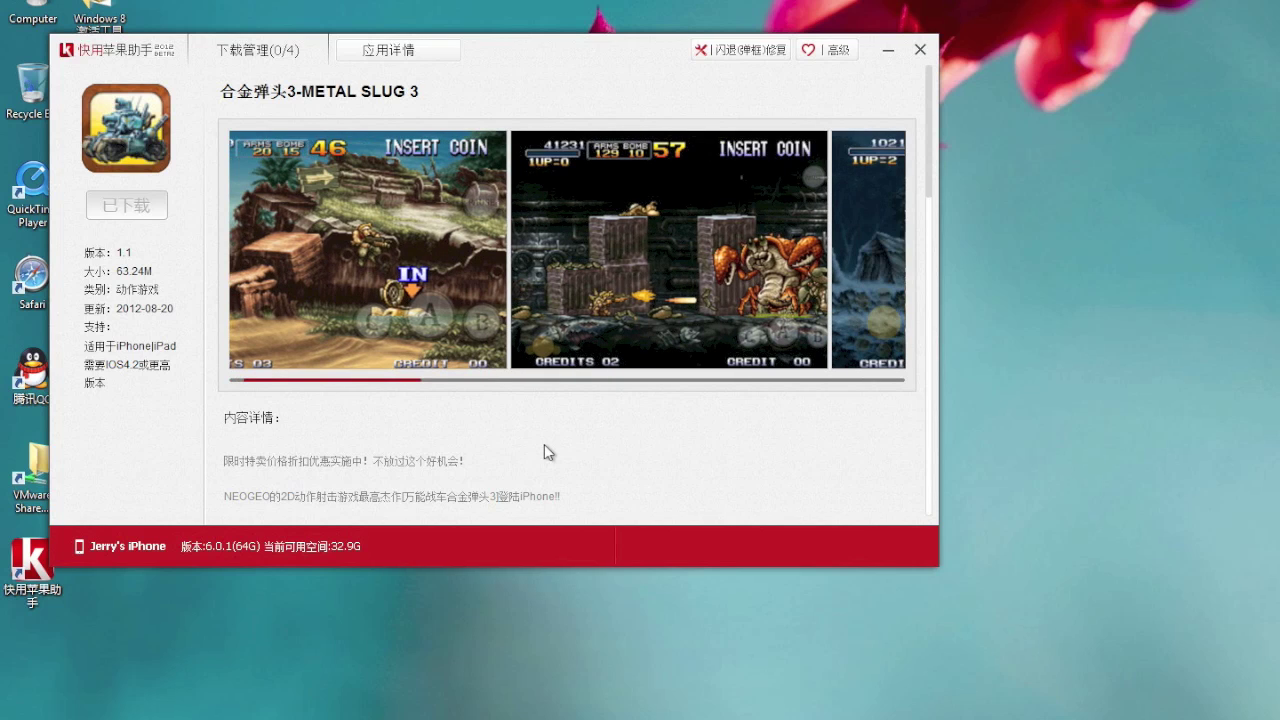
scroll(544, 446, "down", 10)
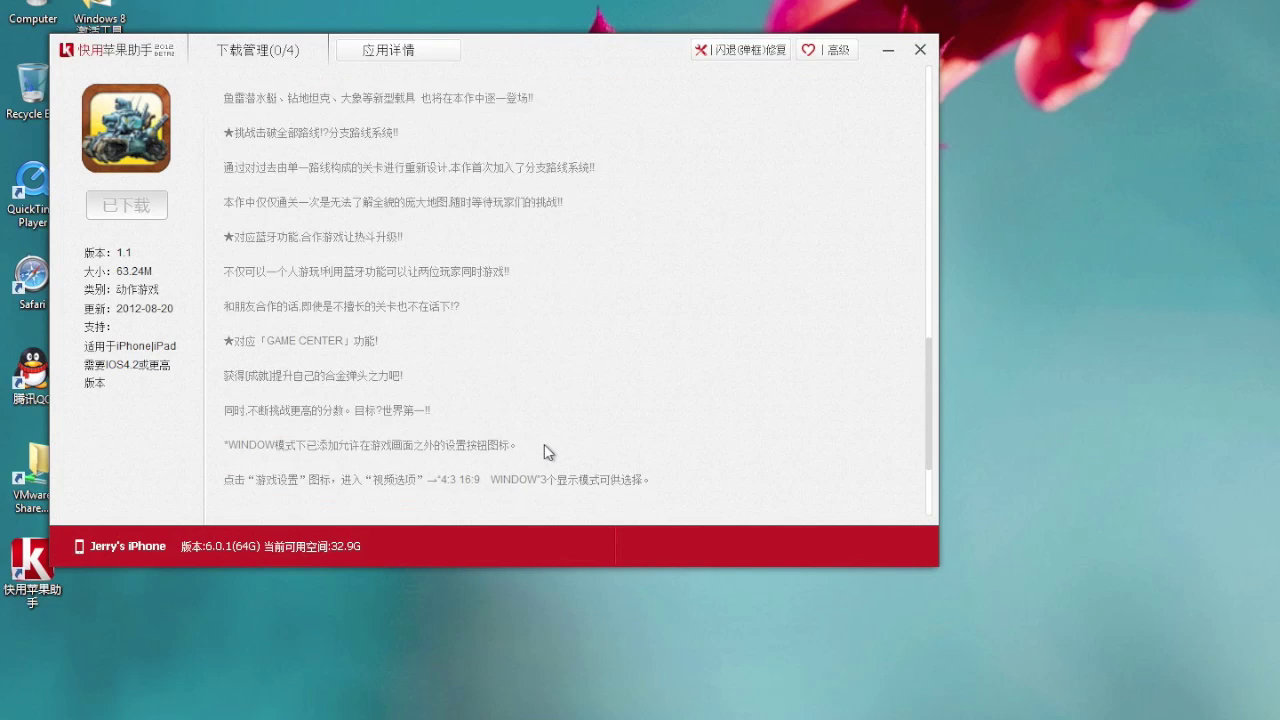
scroll(544, 451, "down", 1)
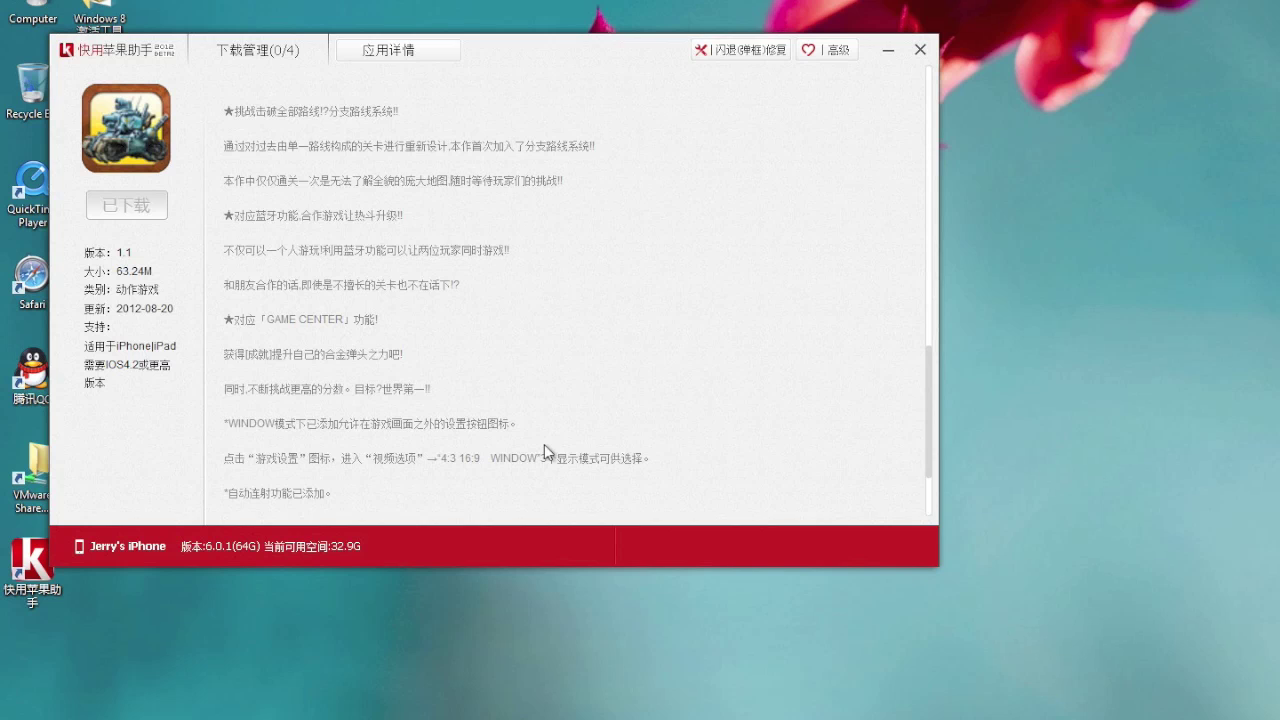
scroll(544, 451, "down", 5)
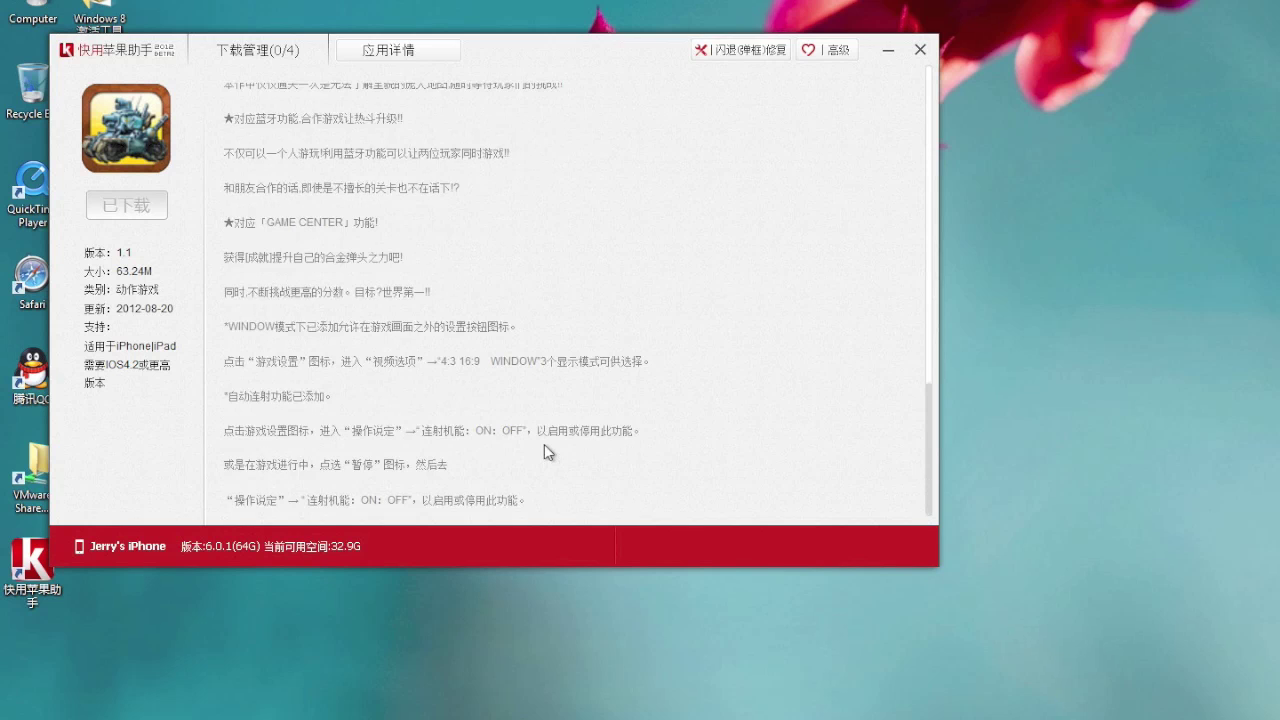
scroll(544, 451, "up", 15)
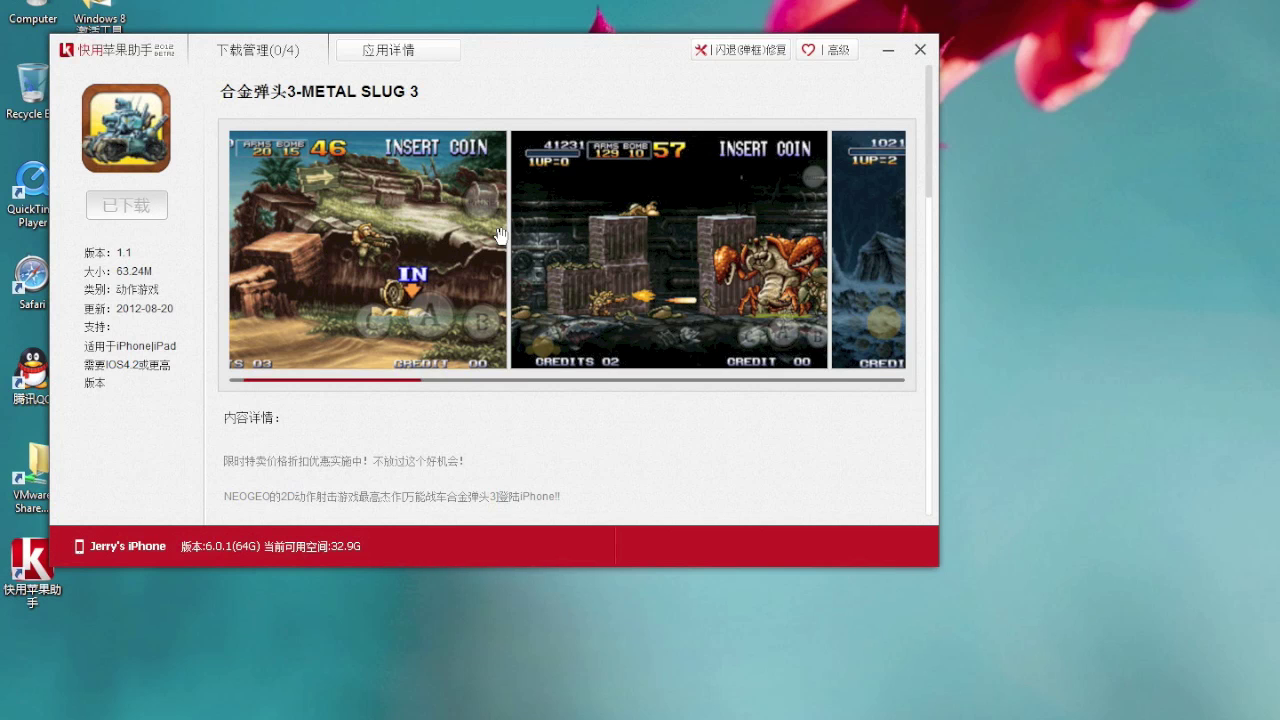
scroll(500, 236, "up", 1)
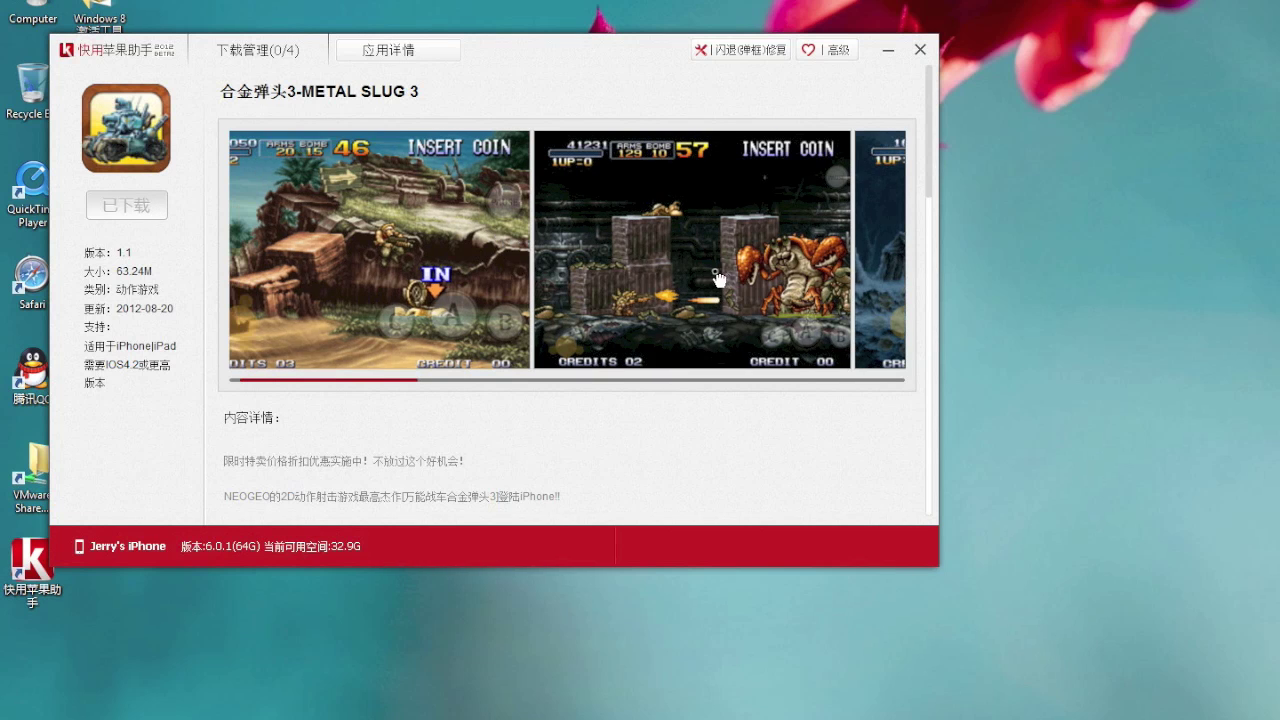
scroll(620, 265, "down", 5)
scroll(538, 258, "down", 2)
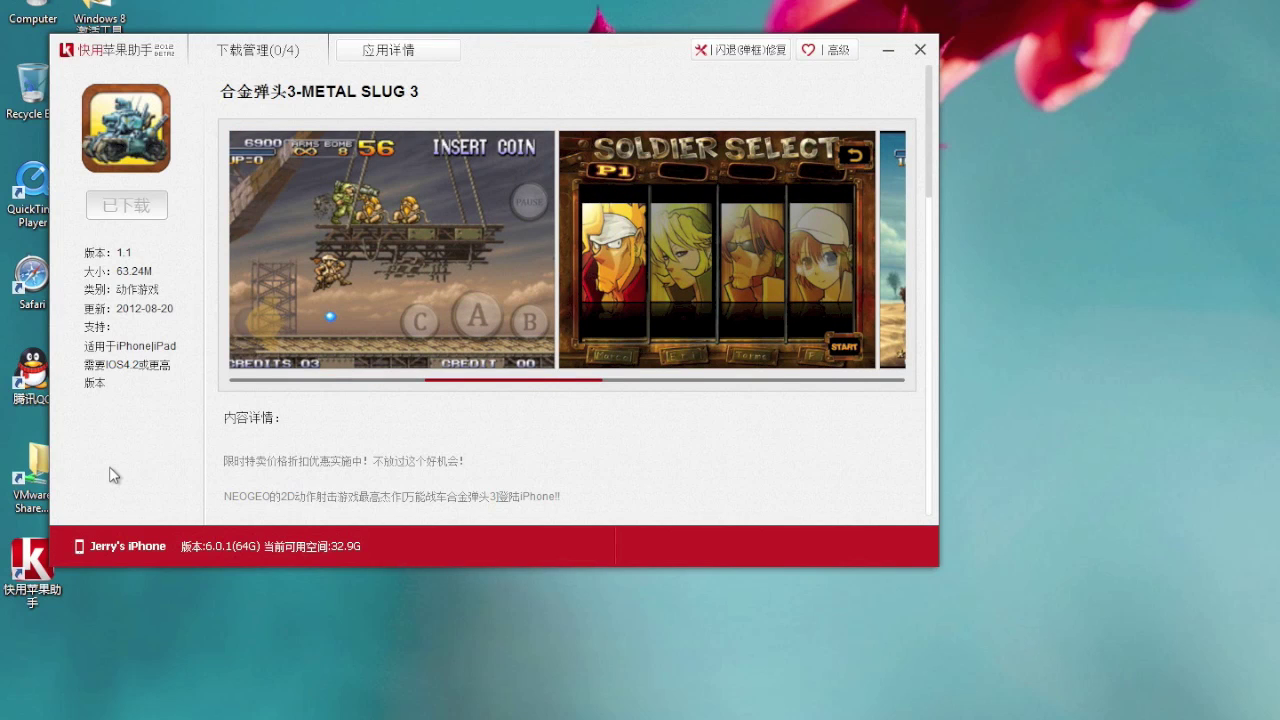
Review the search results and the download manager, and close the METAL SLUG 3 details page.
mouse_move(353, 57)
left_click(110, 55)
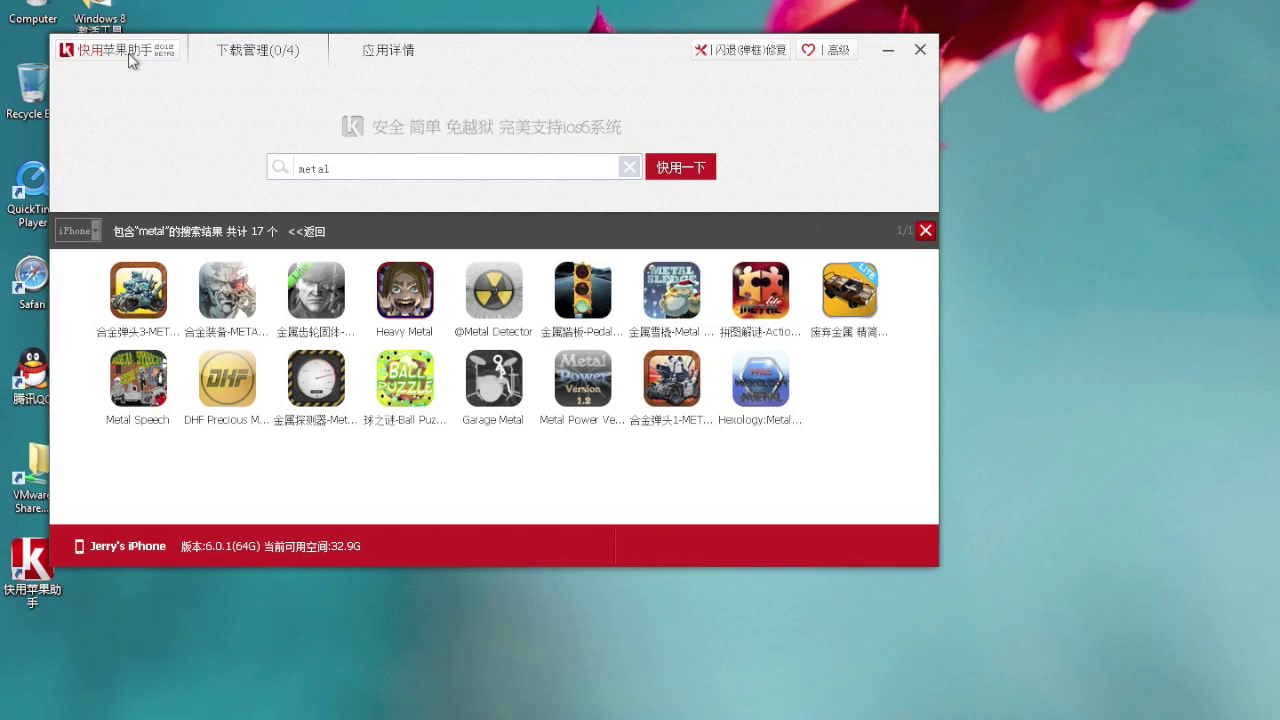
left_click(254, 55)
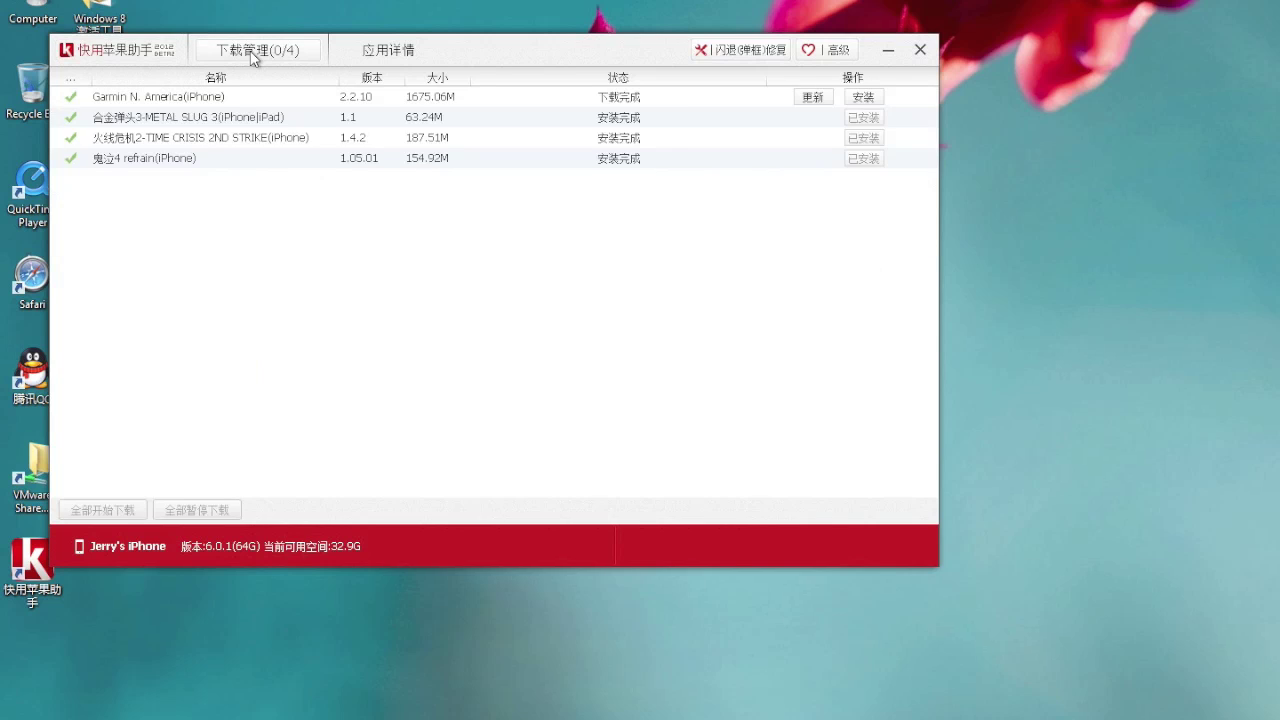
left_click(380, 56)
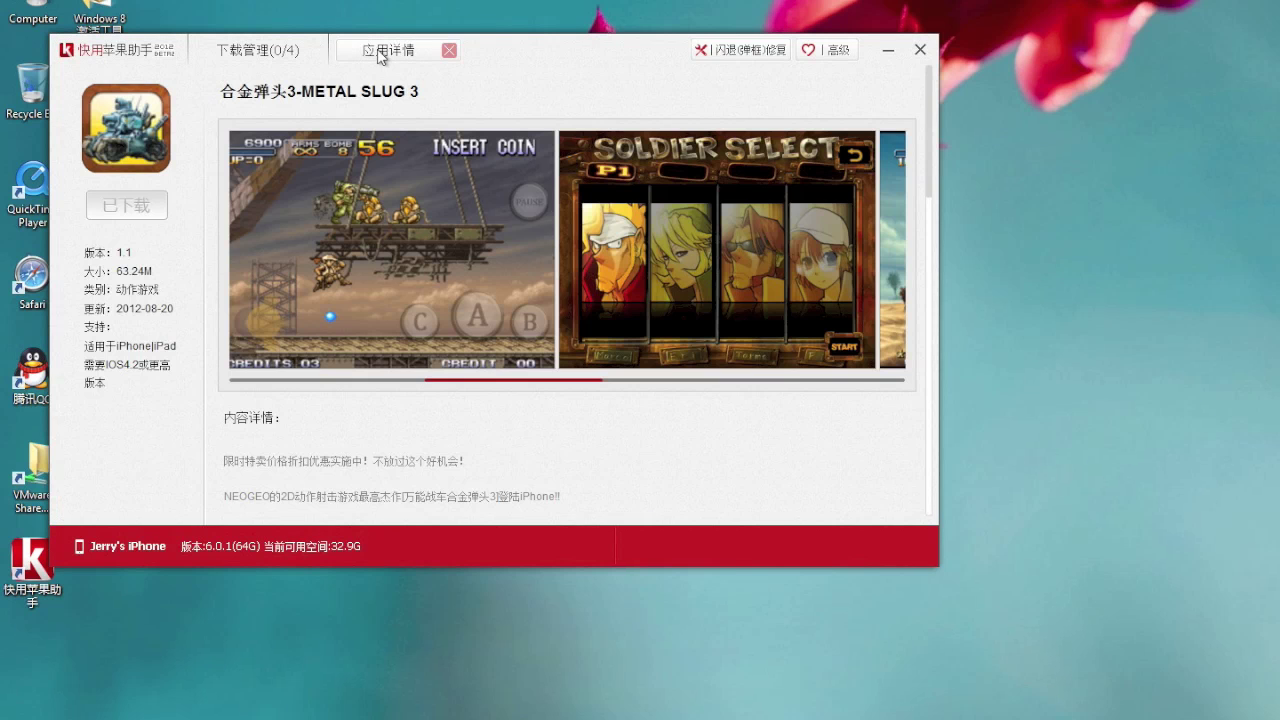
left_click(449, 50)
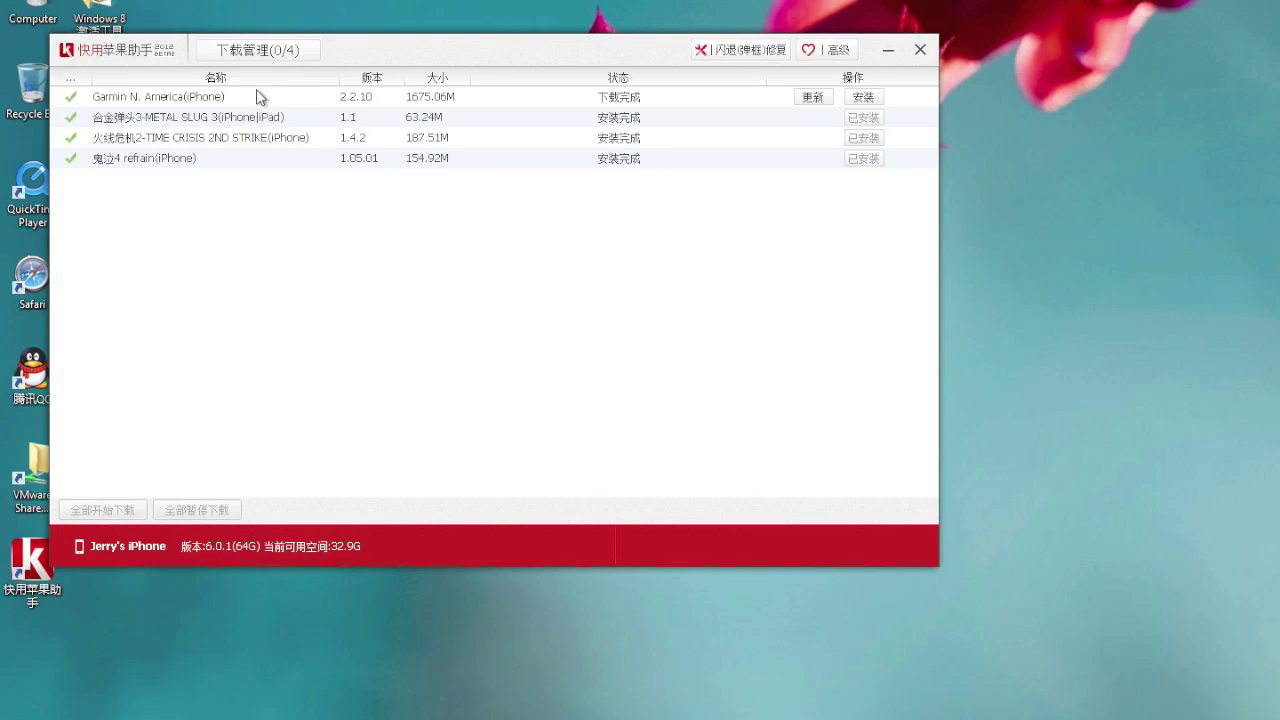
Start the update of Garmin N. America in the download manager and return to the "metal" search results.
mouse_move(258, 96)
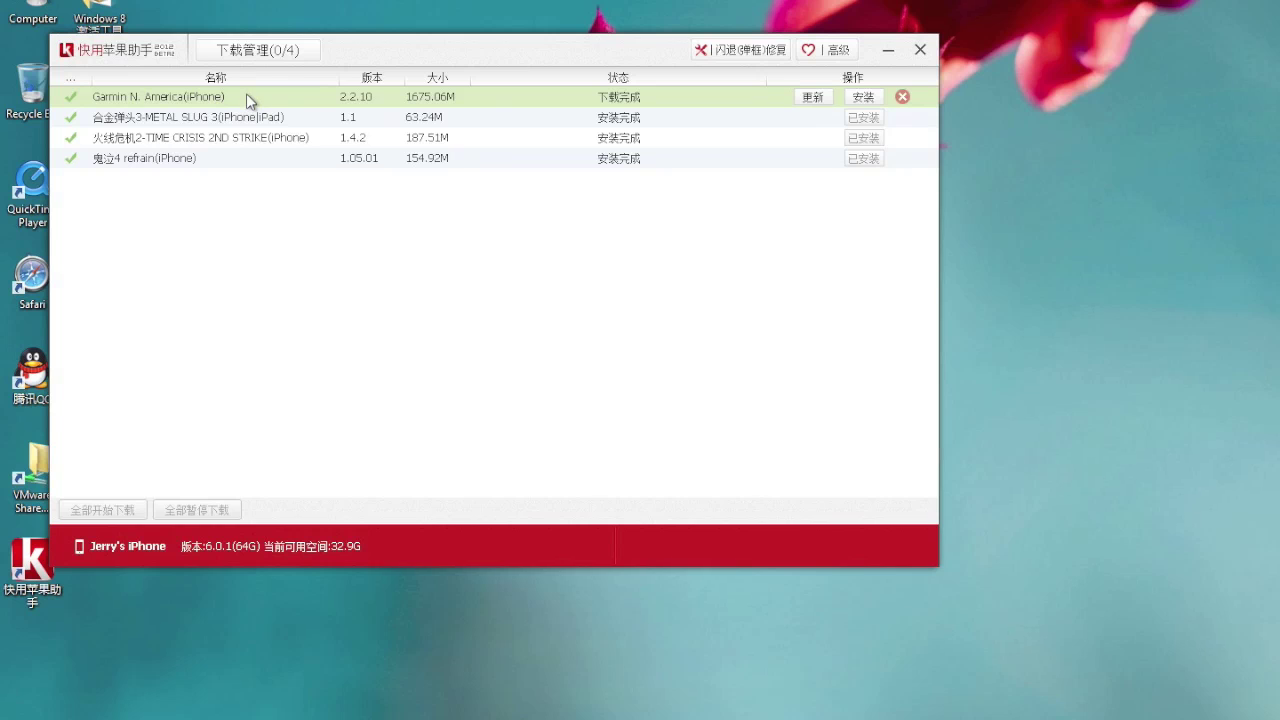
right_click(246, 93)
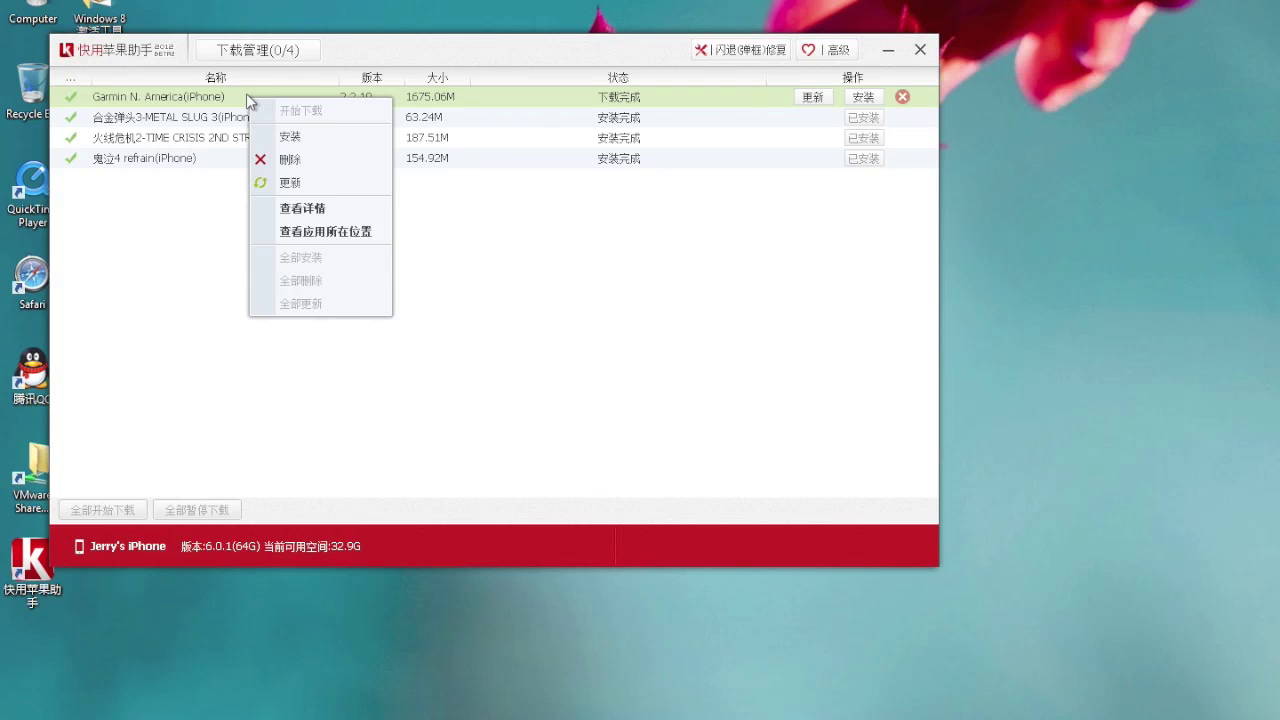
left_click(312, 184)
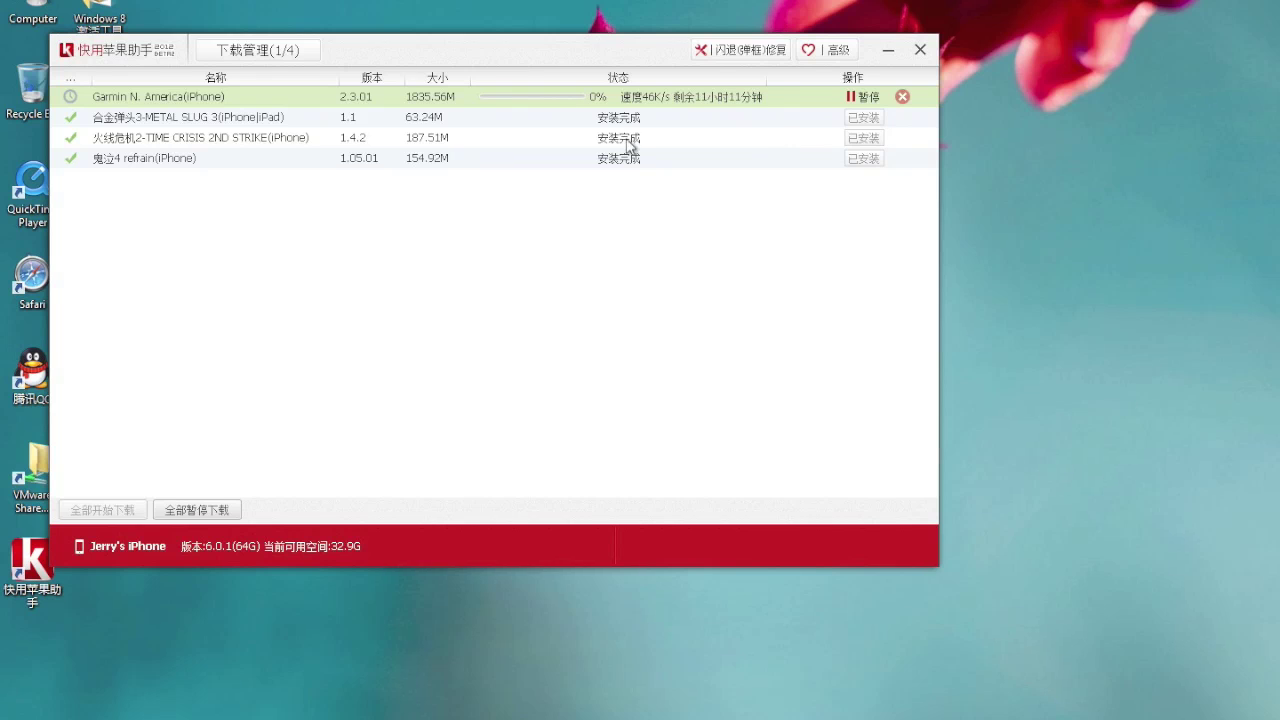
left_click(157, 56)
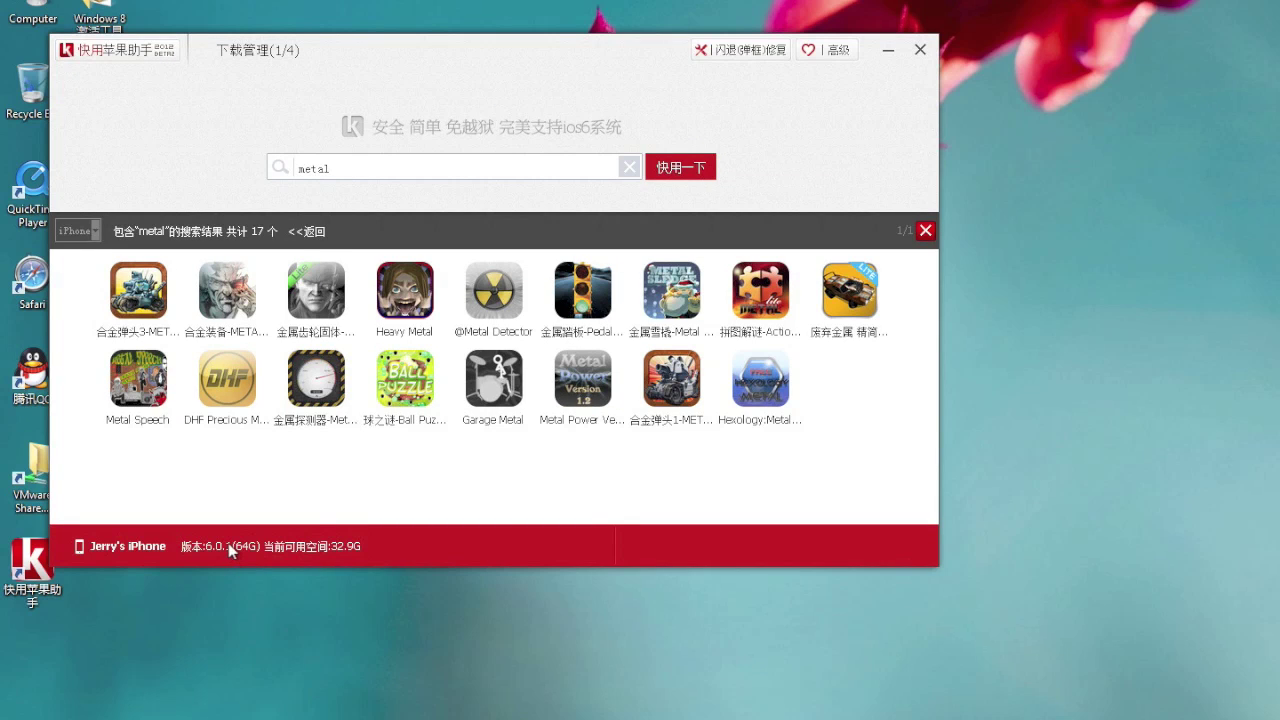
Clear the search text, and look at the crash and pop-up repair dialog without starting a repair.
mouse_move(693, 298)
left_click(629, 167)
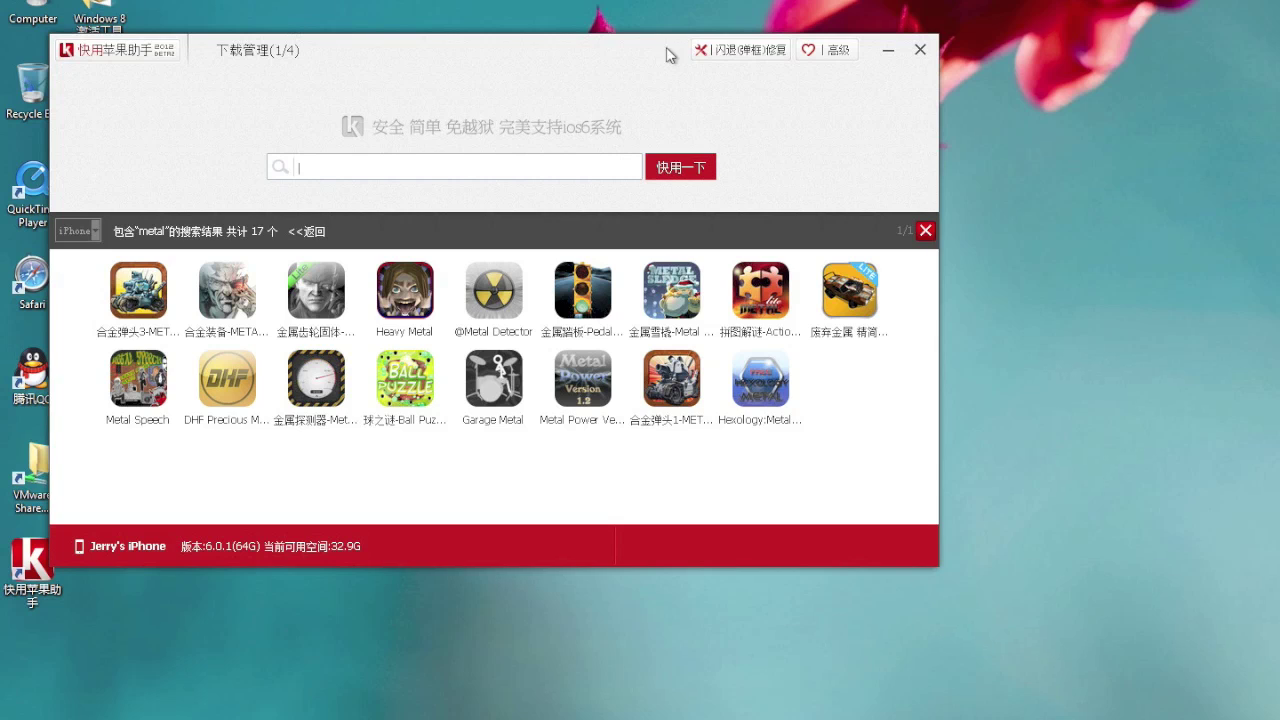
left_click(757, 58)
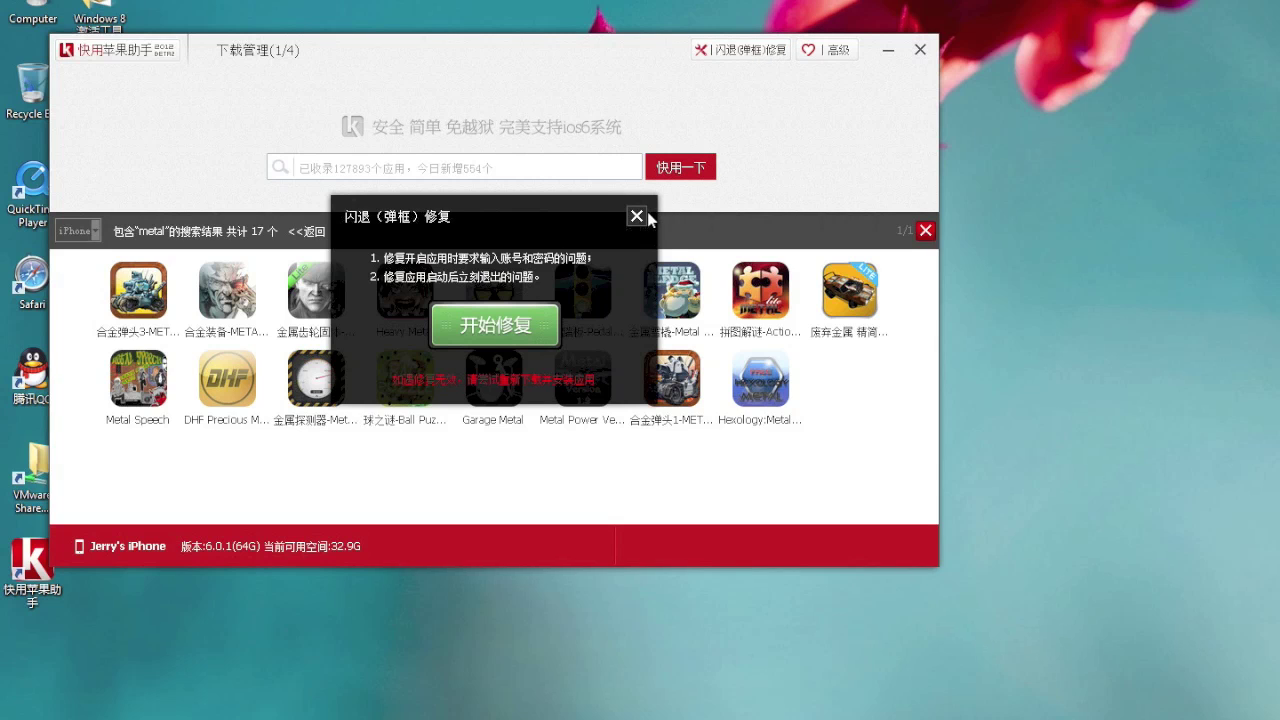
left_click(636, 216)
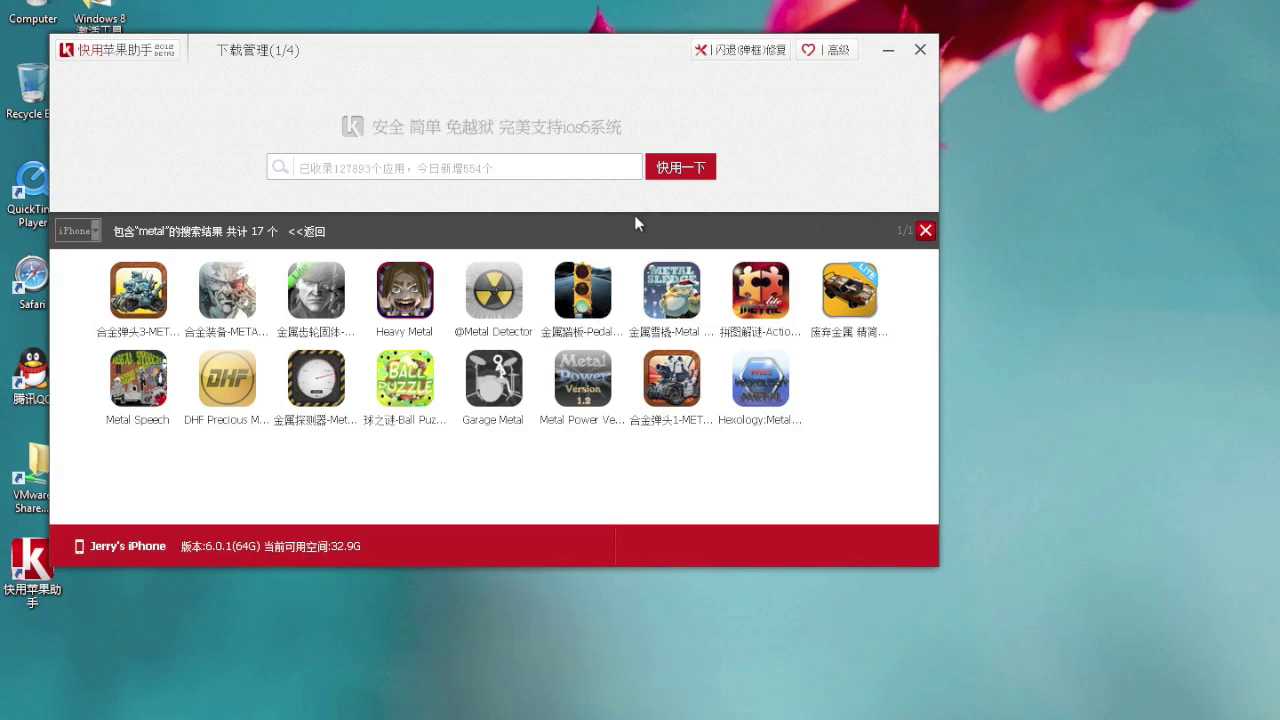
mouse_move(667, 401)
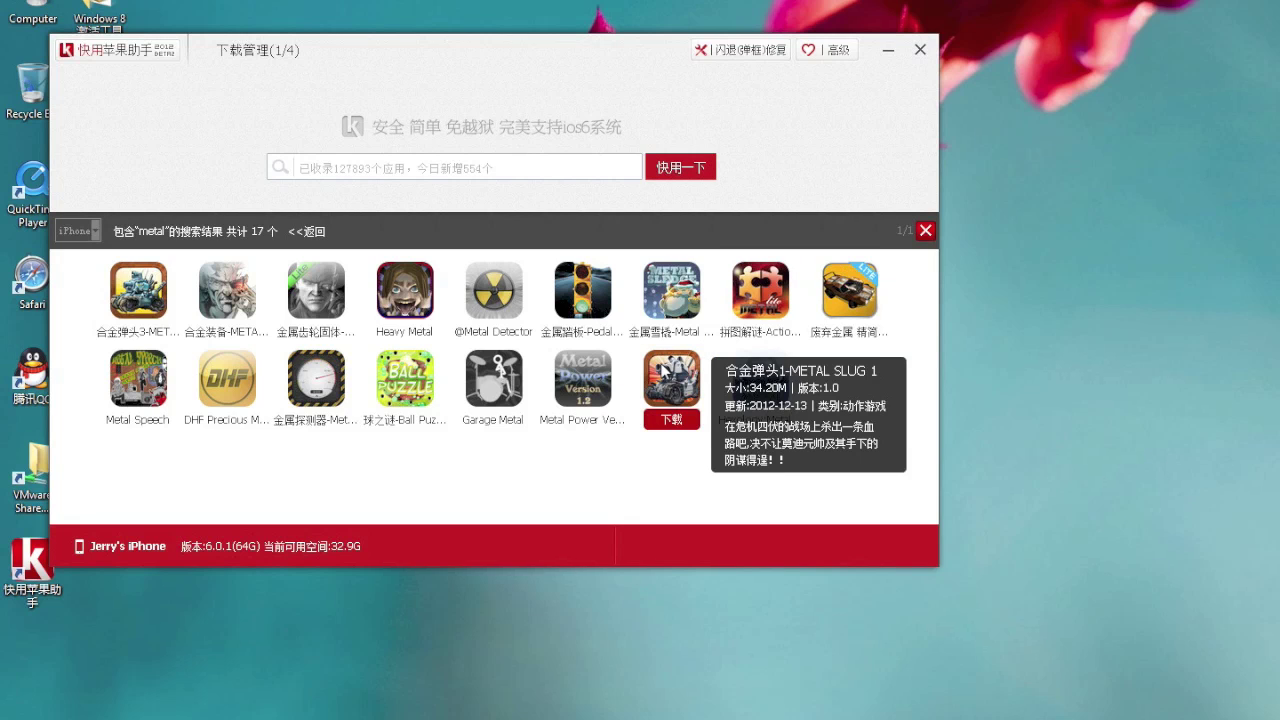
mouse_move(210, 306)
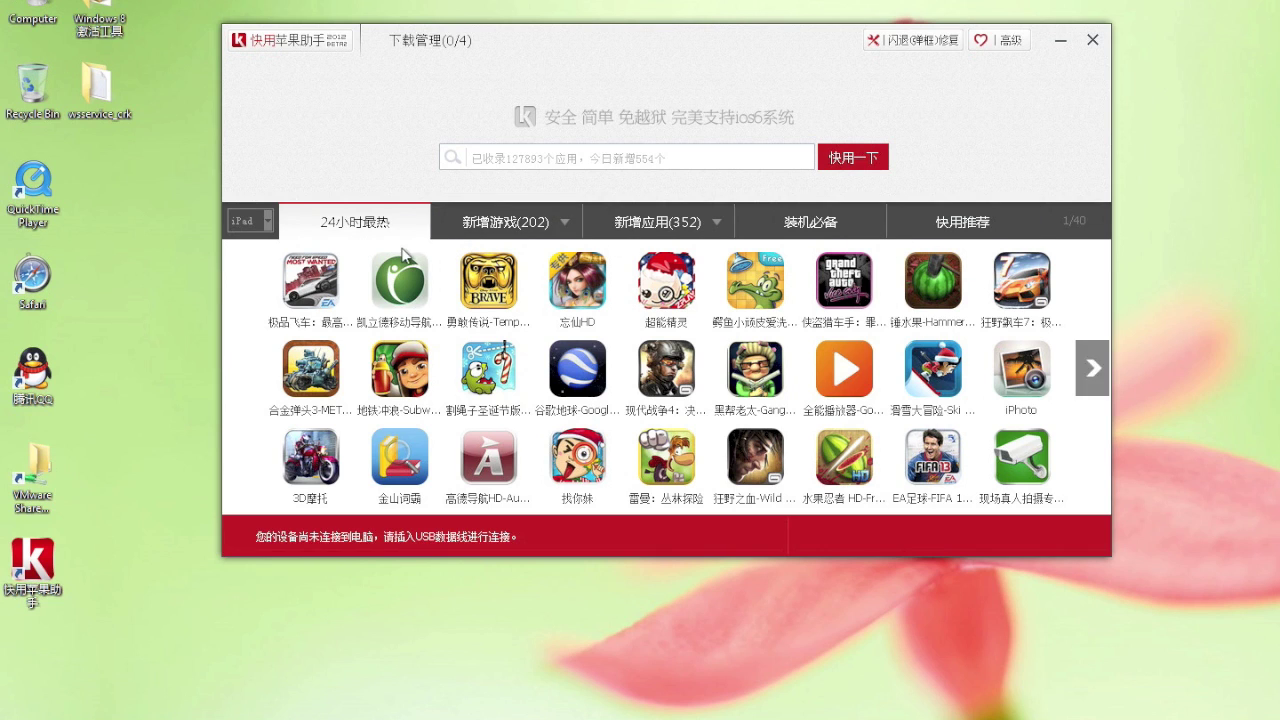
View the device filter choices without changing the filter, and look at the 24小时最热 app list.
left_click(247, 222)
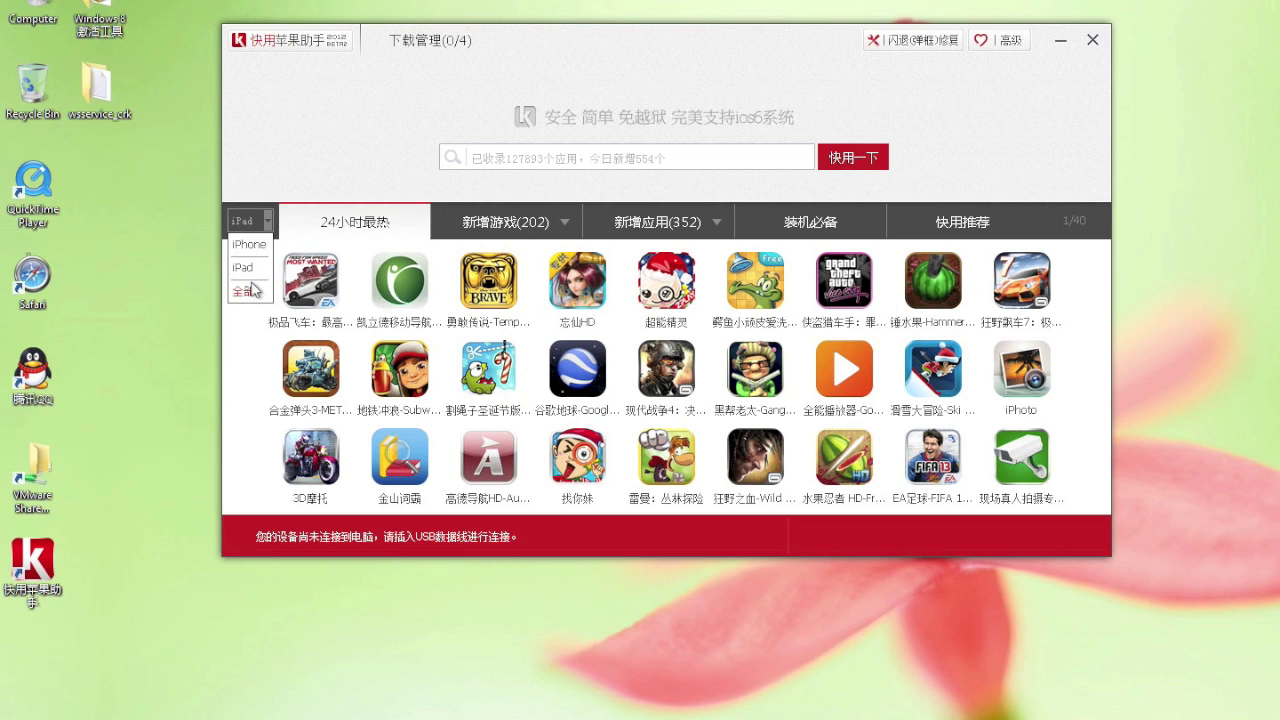
left_click(290, 210)
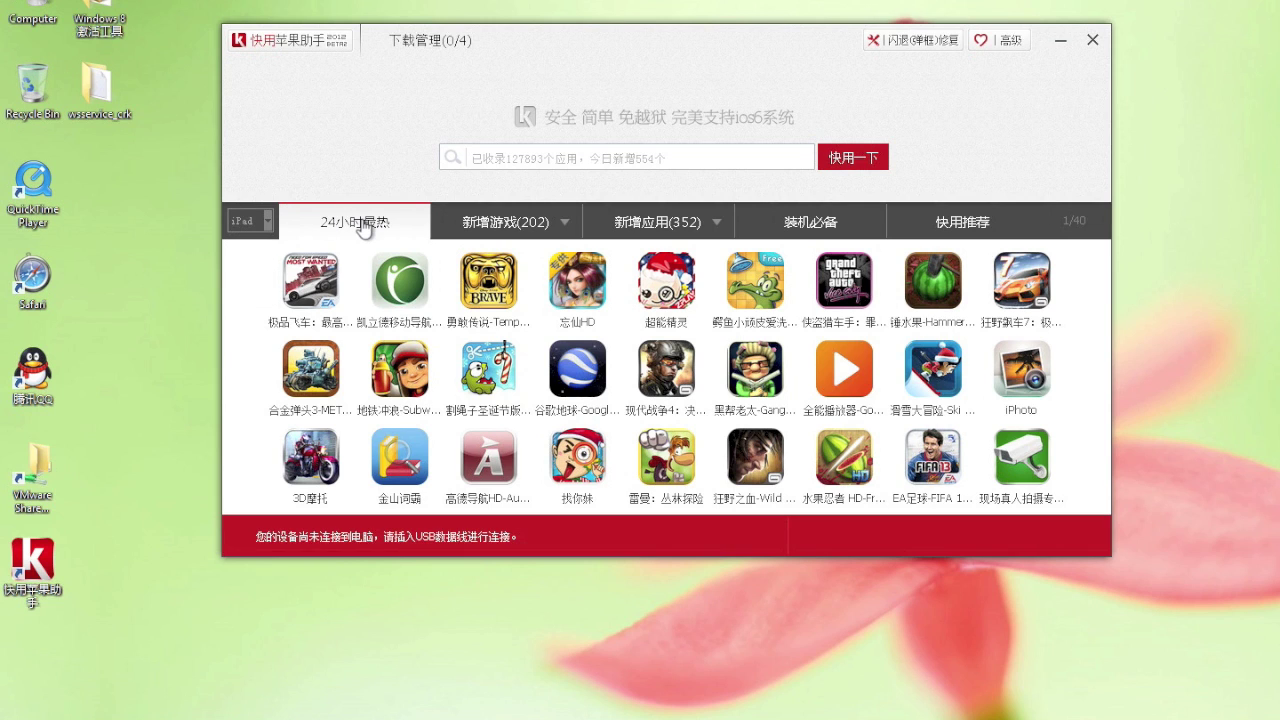
mouse_move(312, 275)
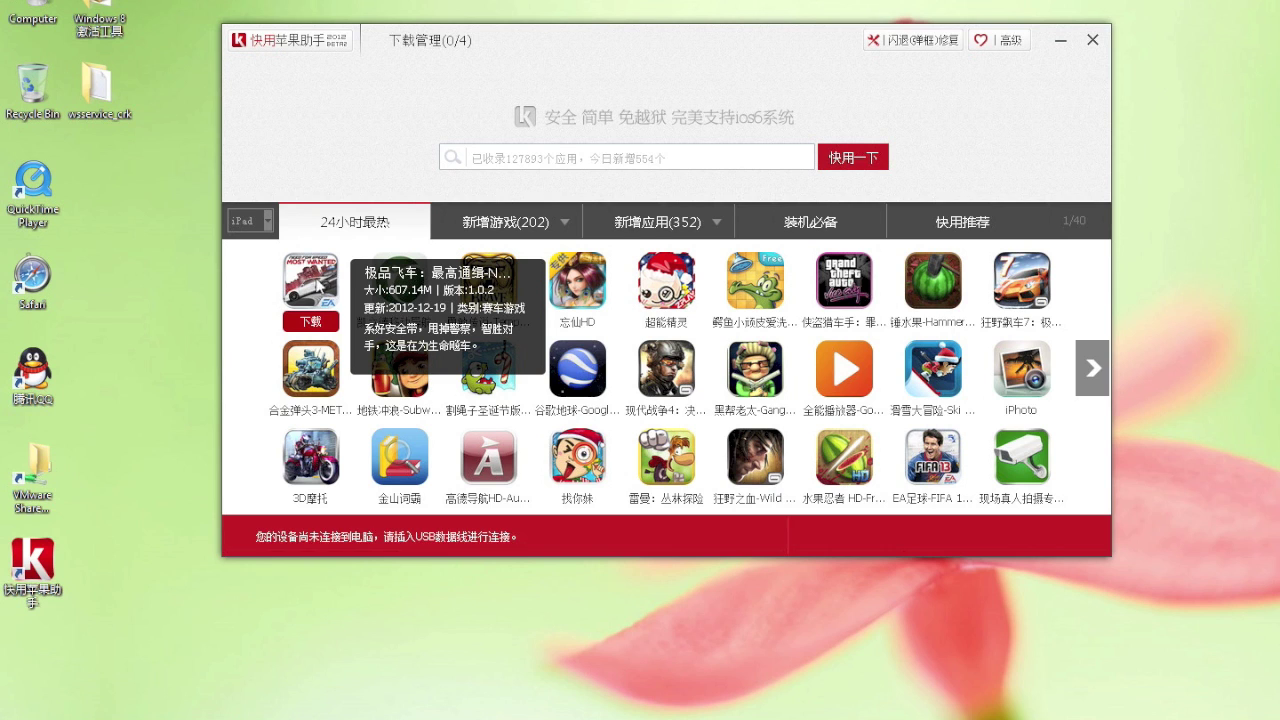
Browse the 新增游戏, 新增应用, 装机必备 and 快用推荐 categories and return to 24小时最热.
left_click(497, 222)
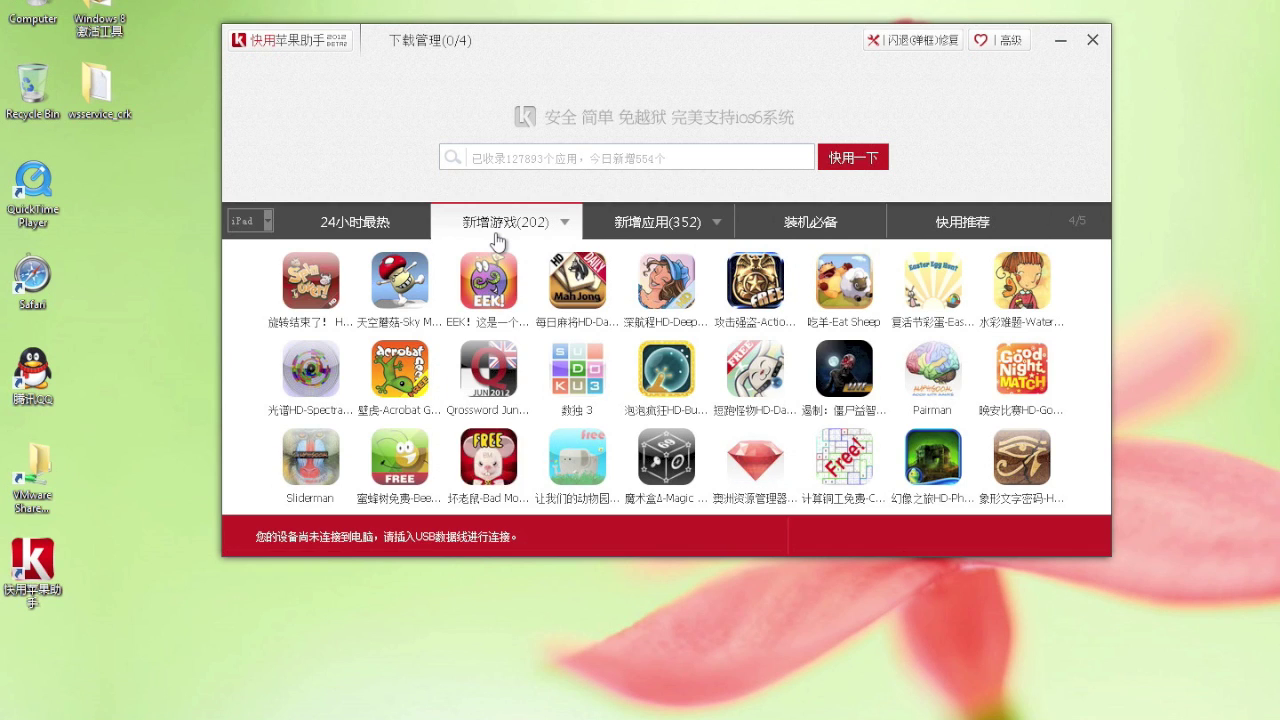
left_click(648, 226)
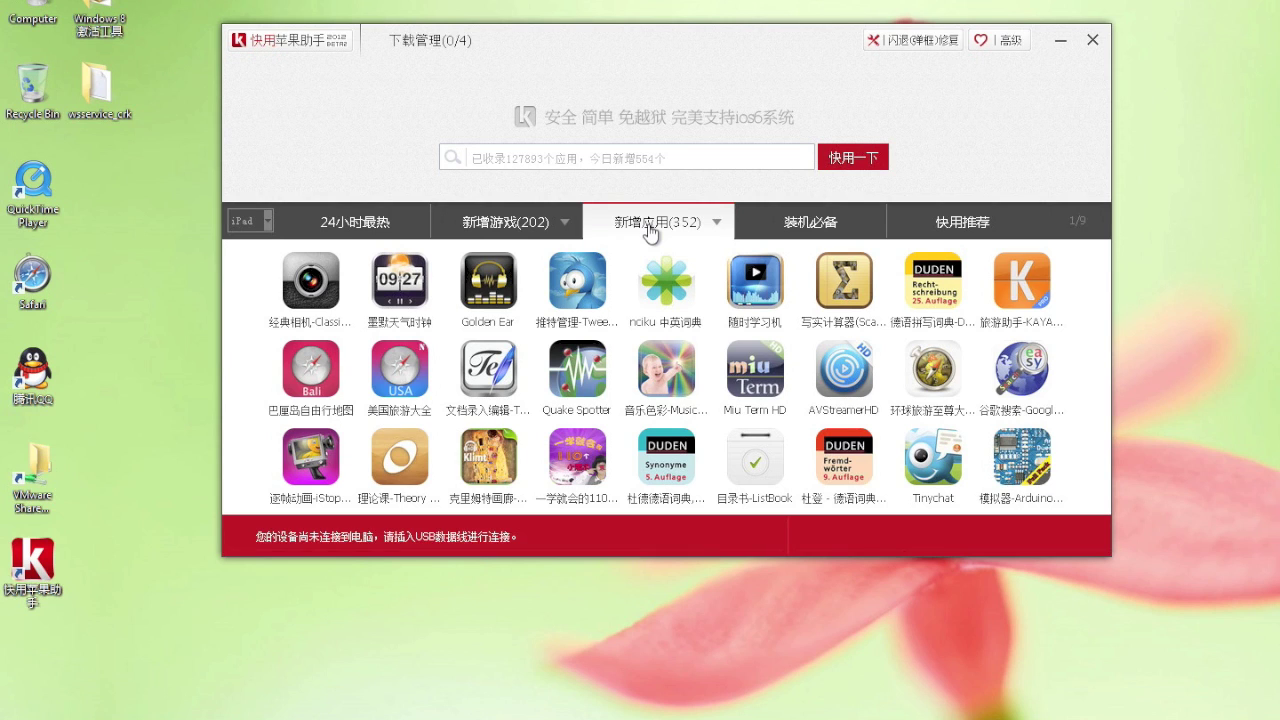
left_click(822, 230)
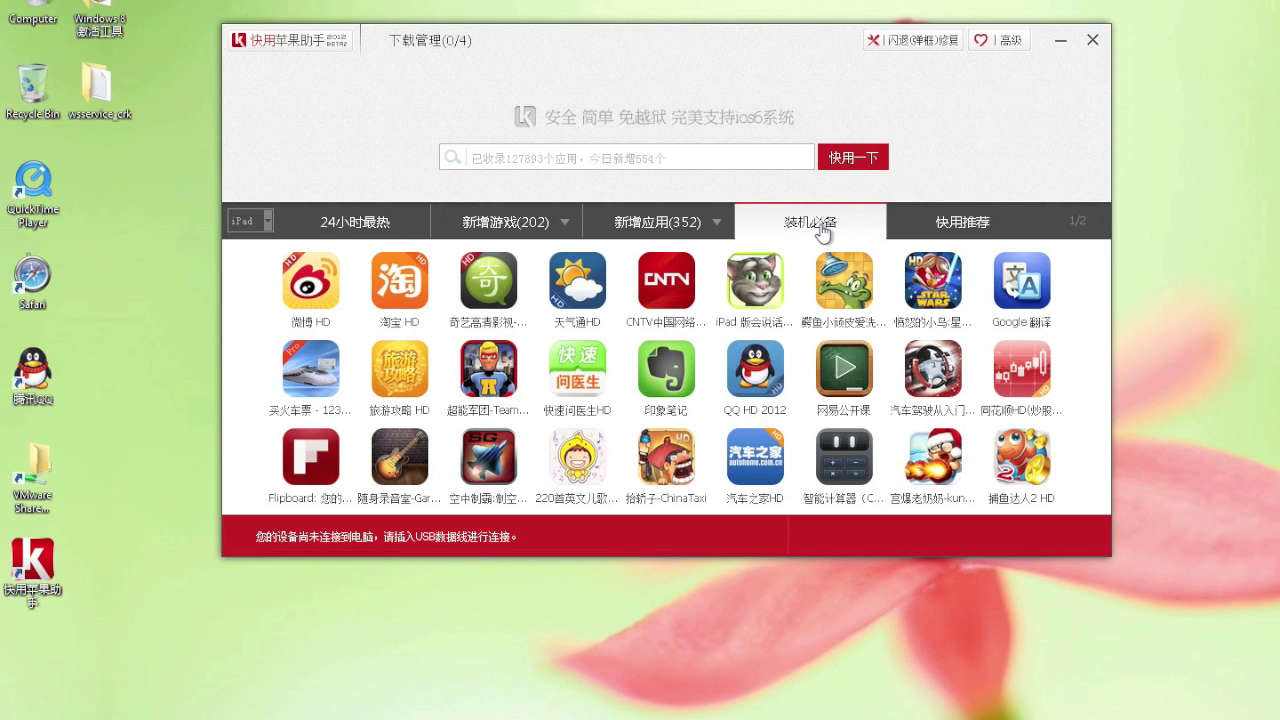
left_click(940, 236)
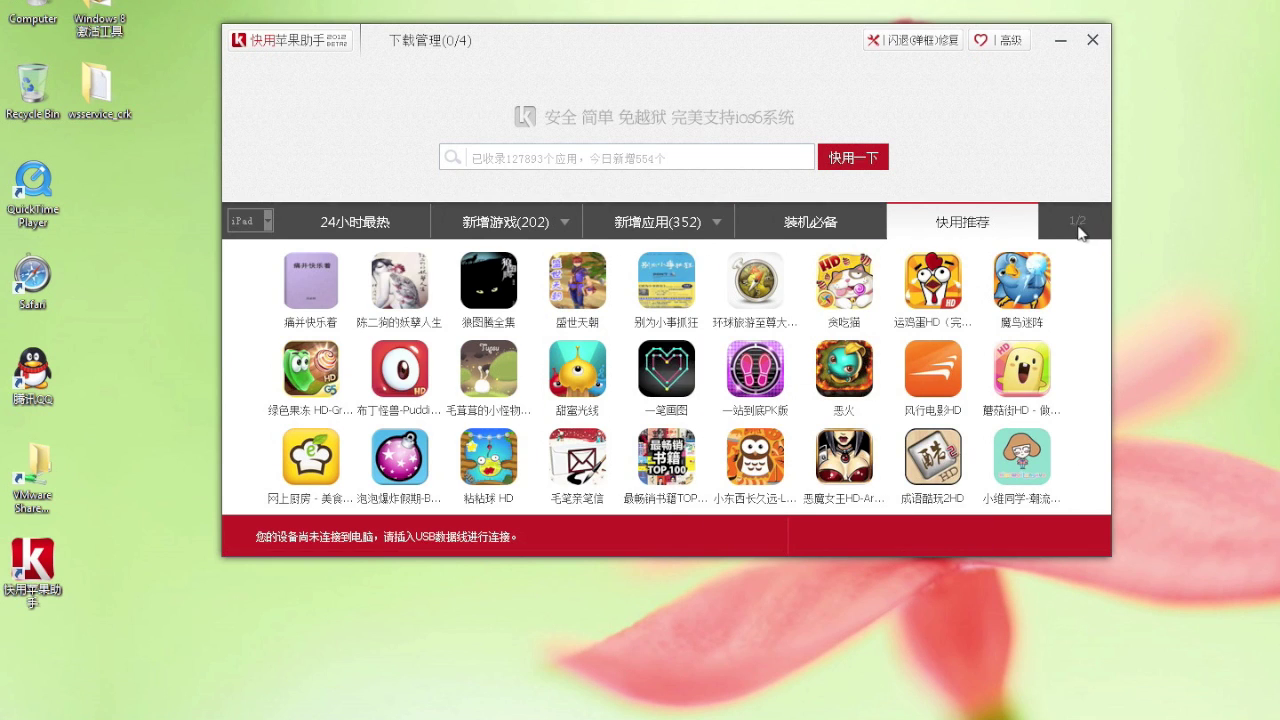
left_click(347, 218)
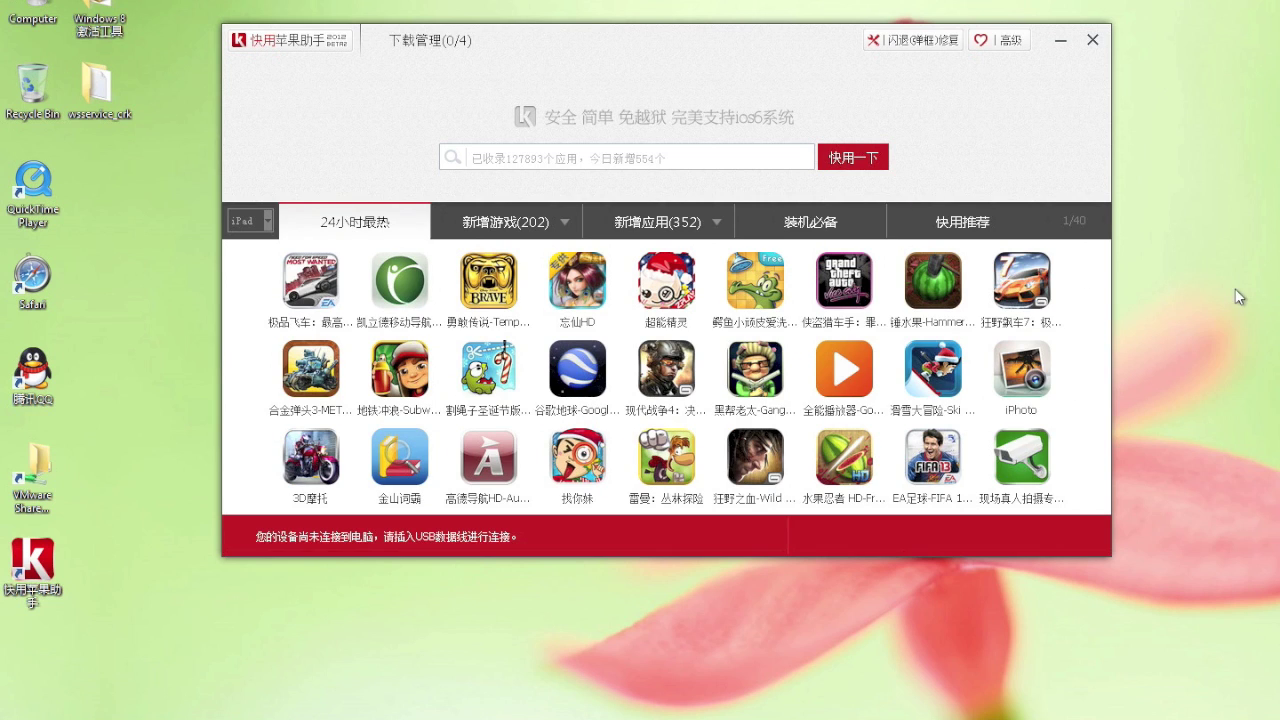
mouse_move(1100, 383)
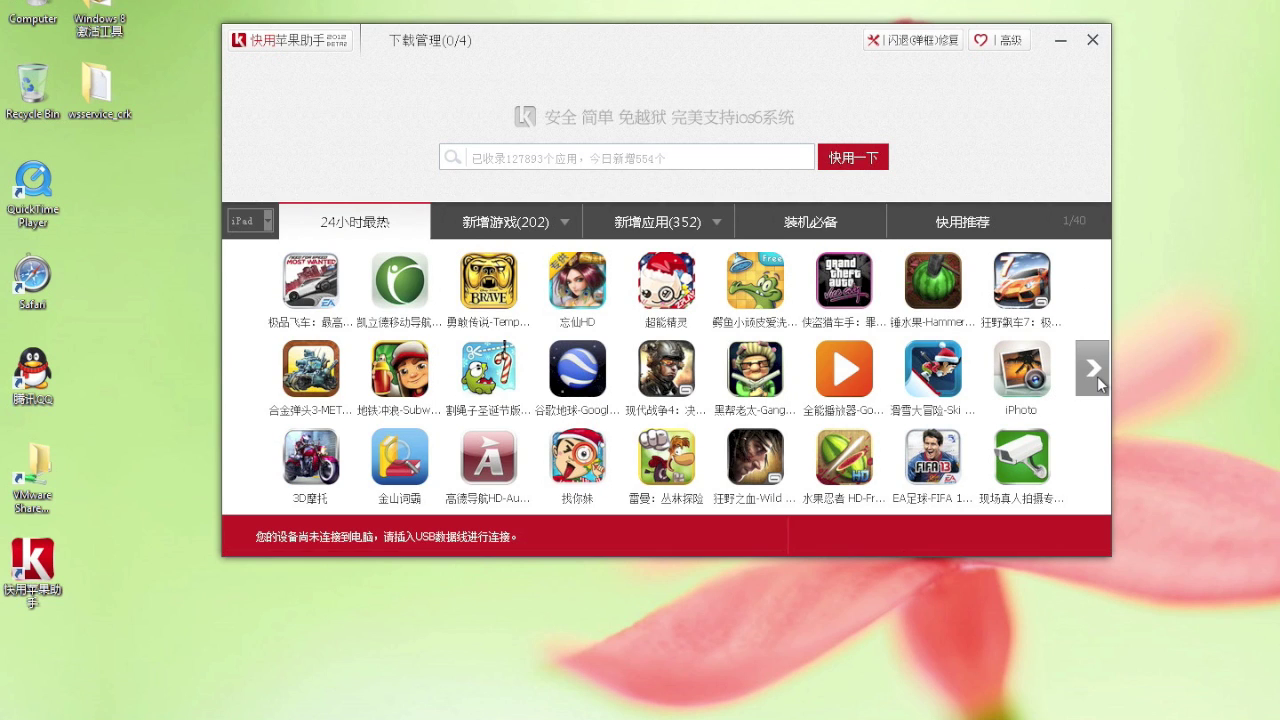